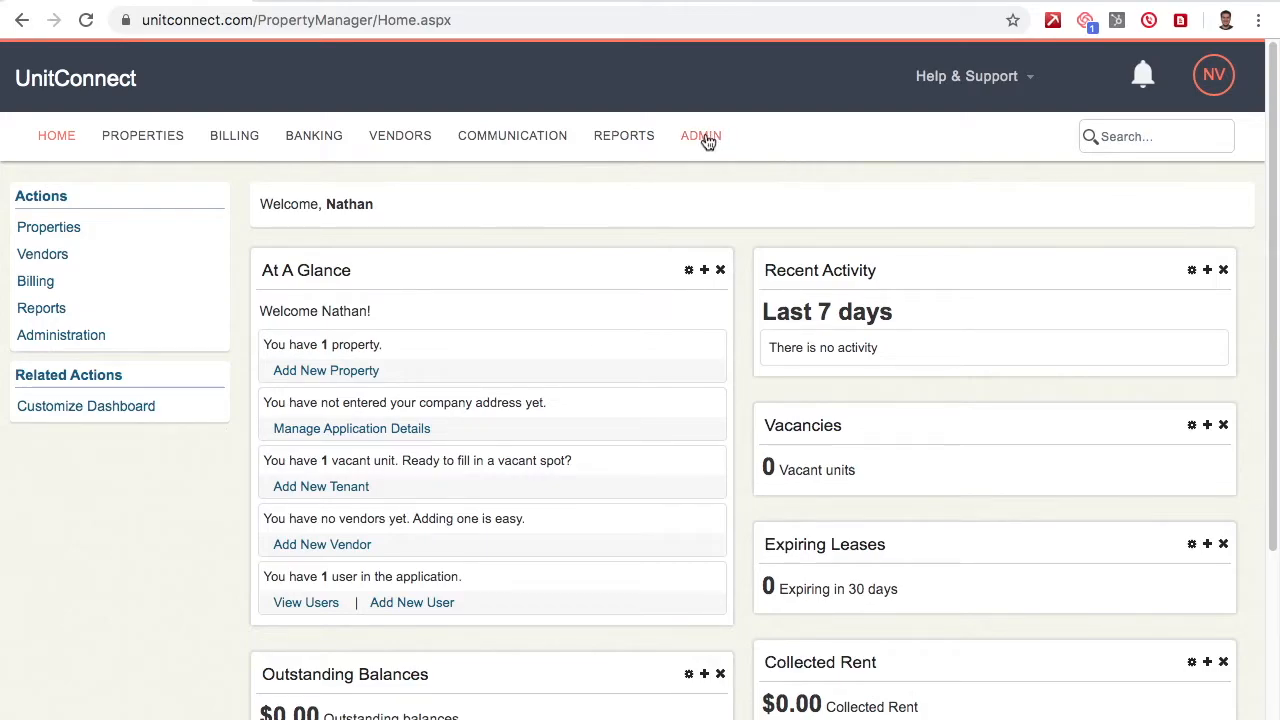
# Go to the Admin page and expand Property Management to list the New Tenant Wizard and related wizards.
pyautogui.click(707, 141)
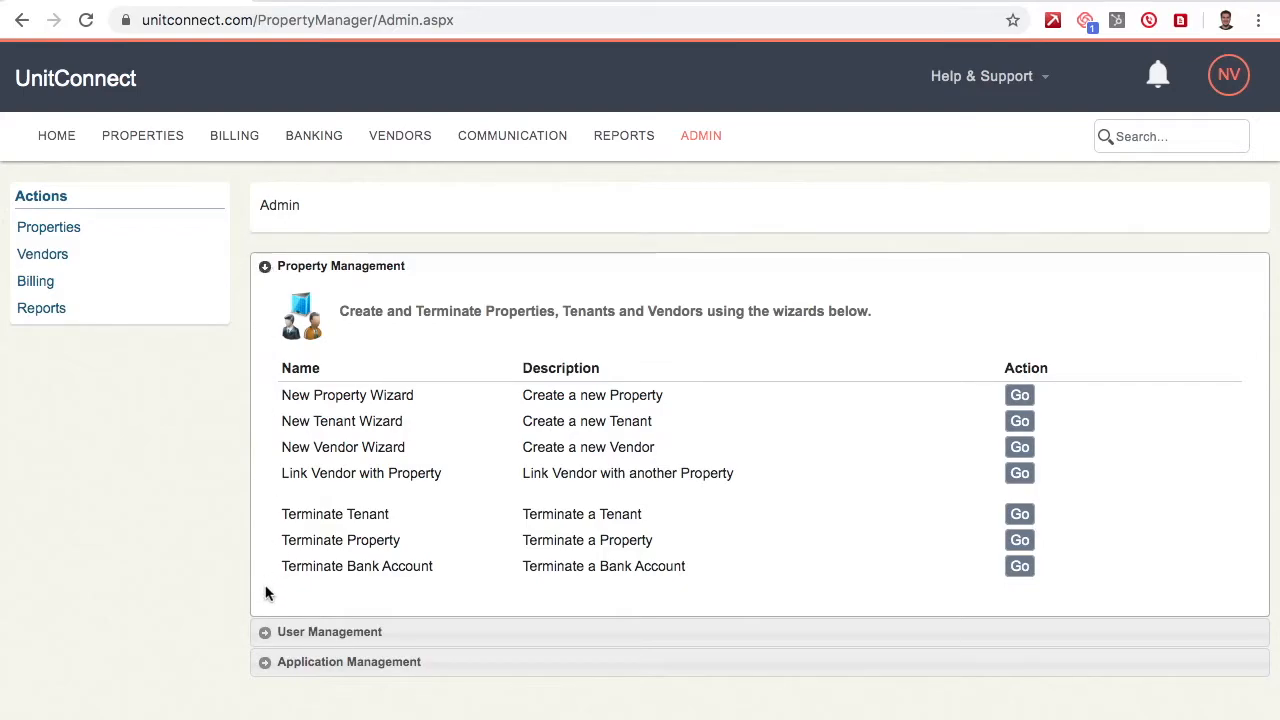
pyautogui.click(265, 633)
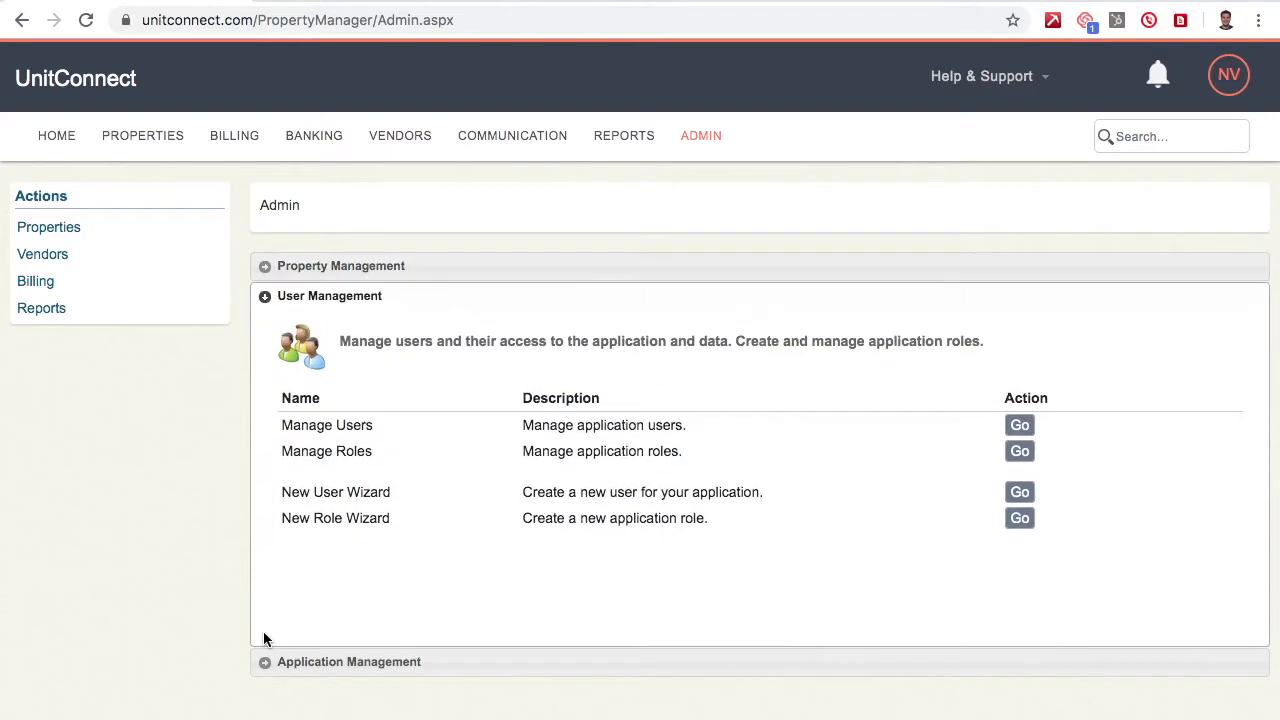
pyautogui.click(267, 664)
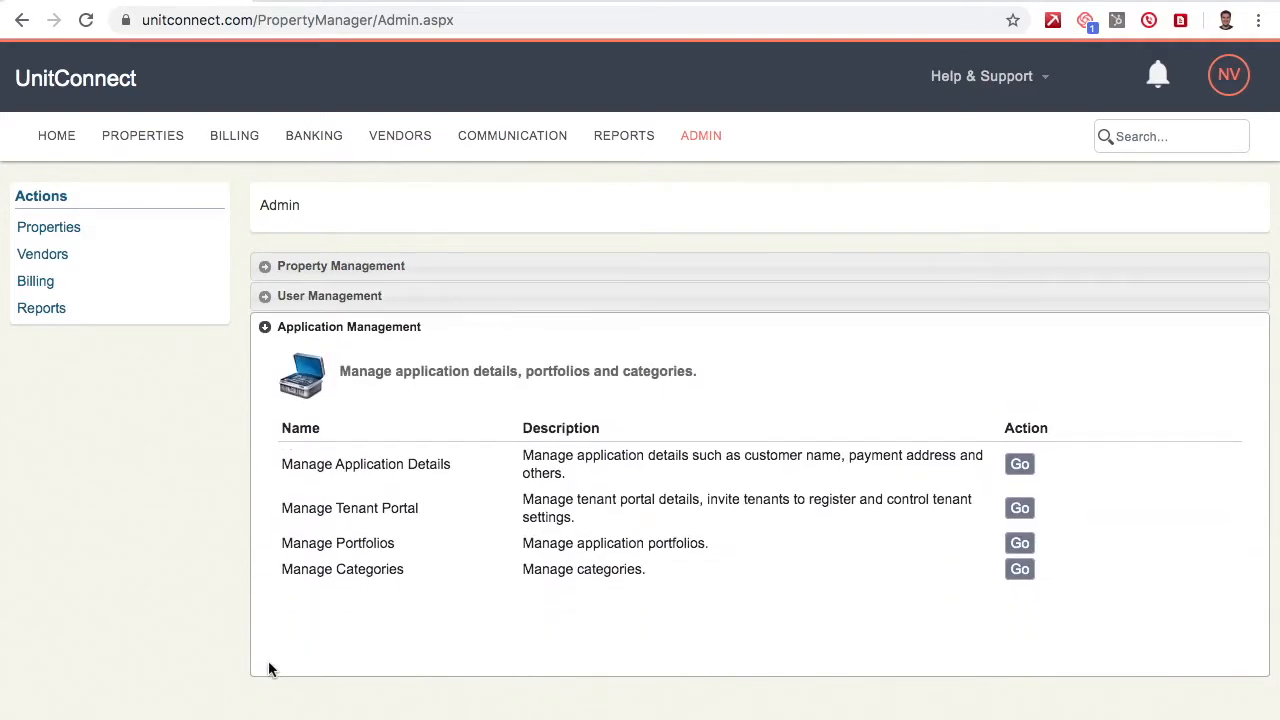
pyautogui.click(266, 267)
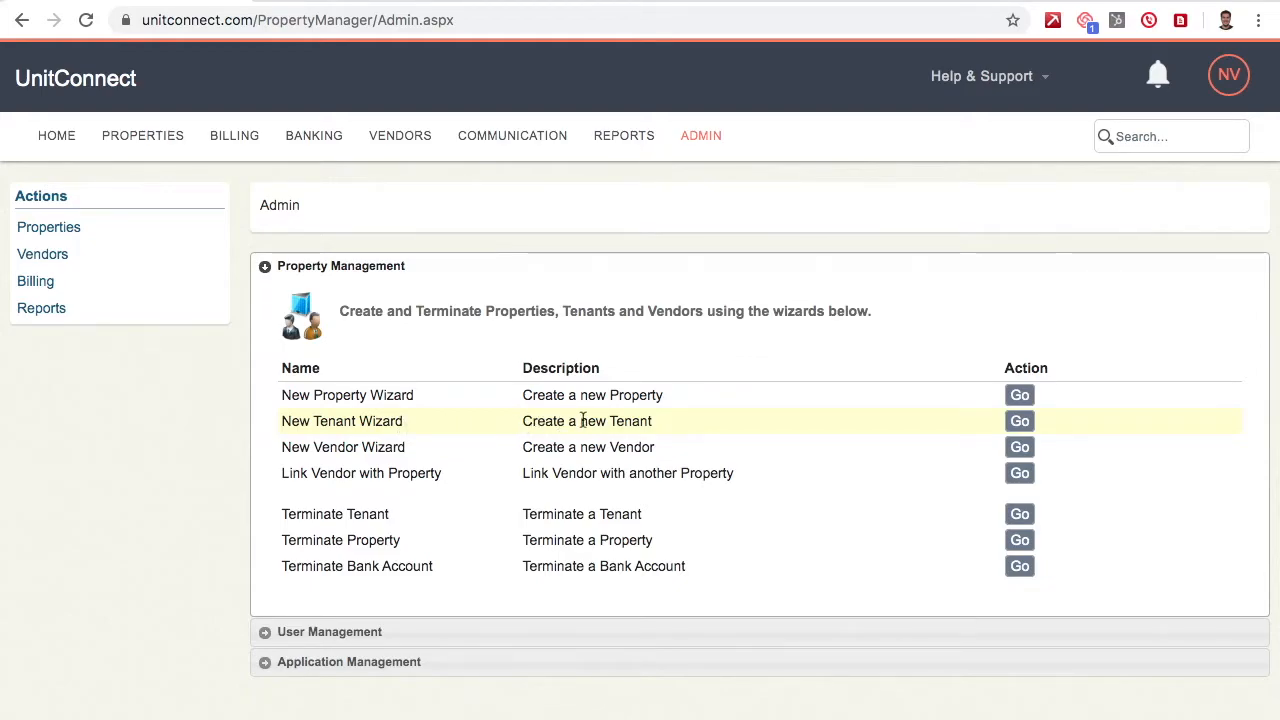
pyautogui.click(1020, 423)
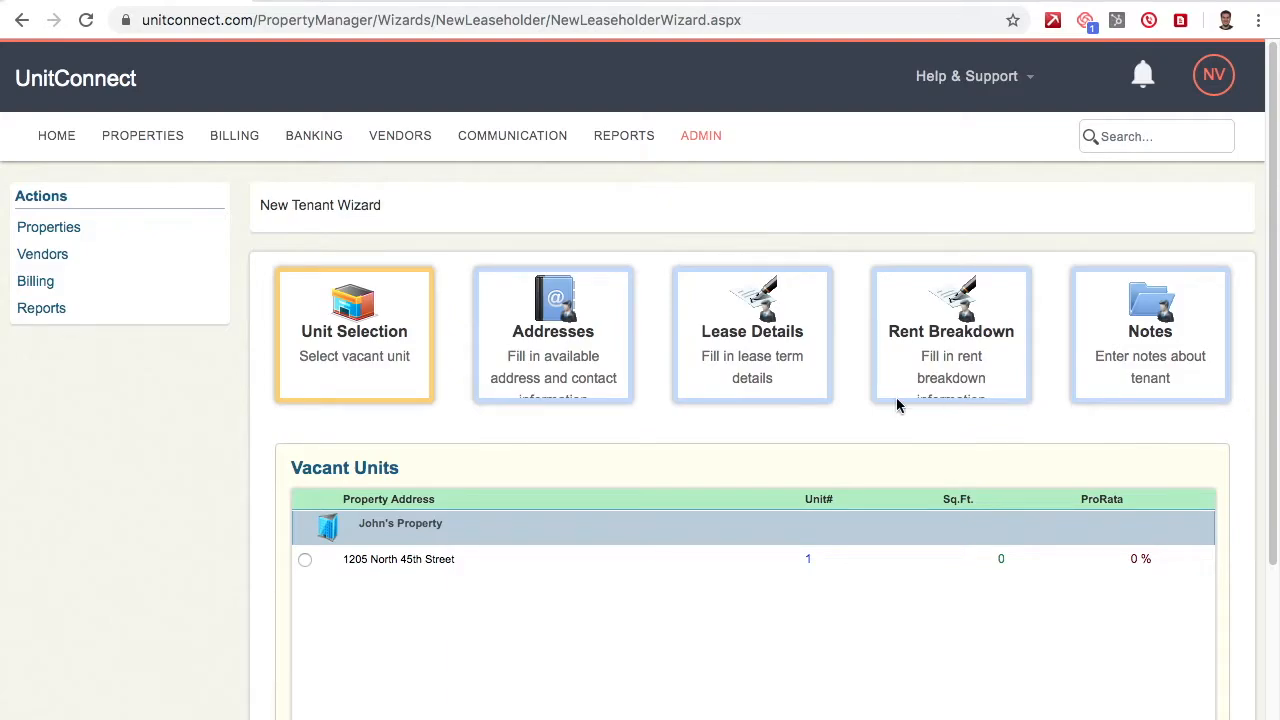
pyautogui.click(306, 561)
pyautogui.scroll(-3, 221, 511)
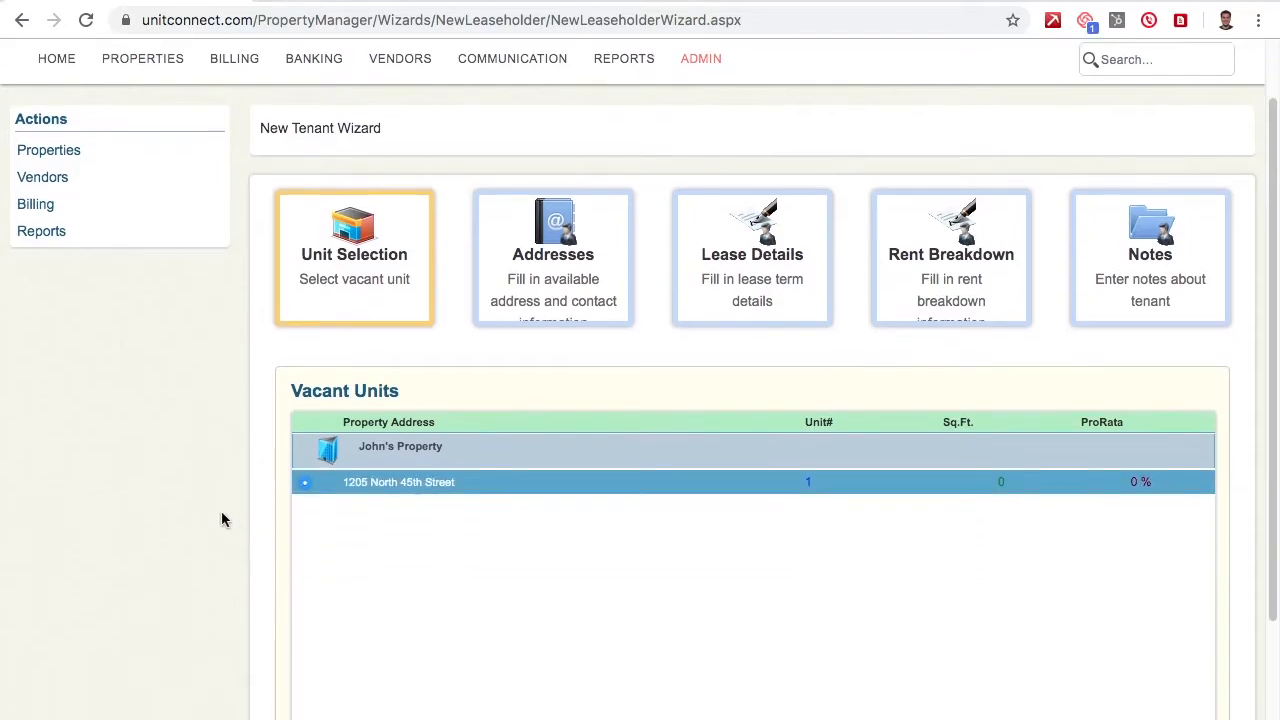
pyautogui.scroll(-1, 224, 519)
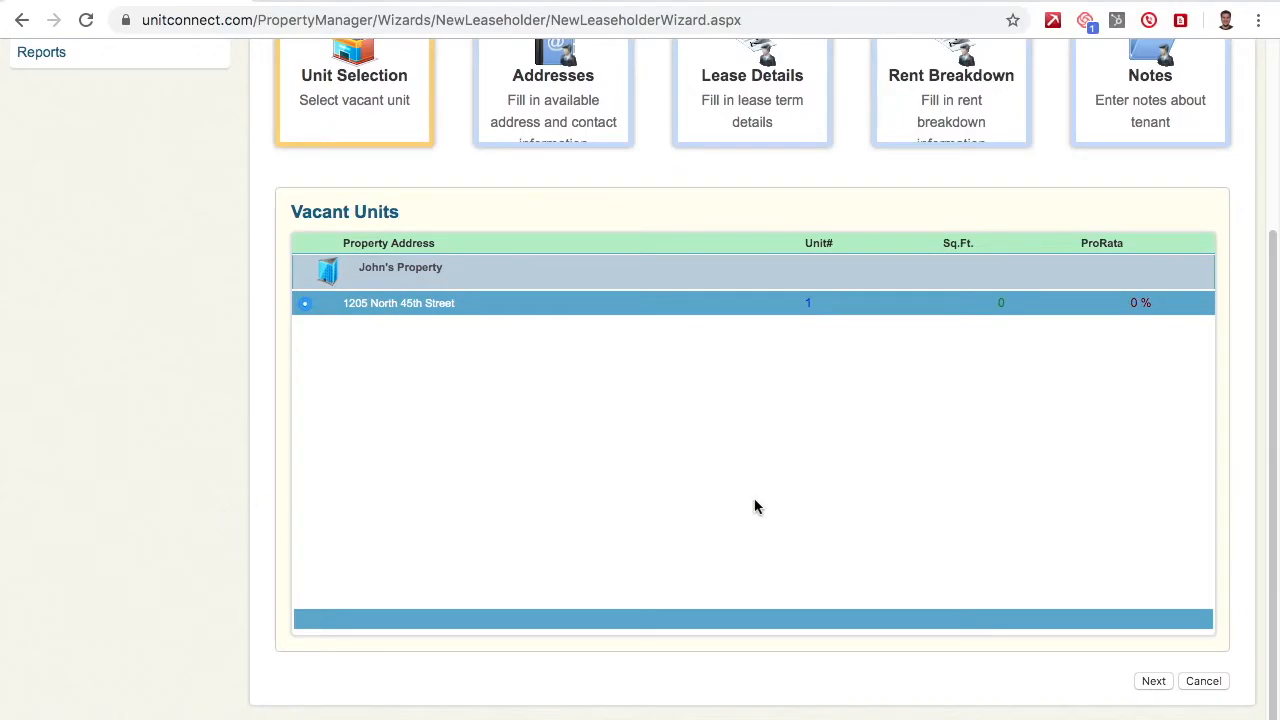
pyautogui.click(1154, 682)
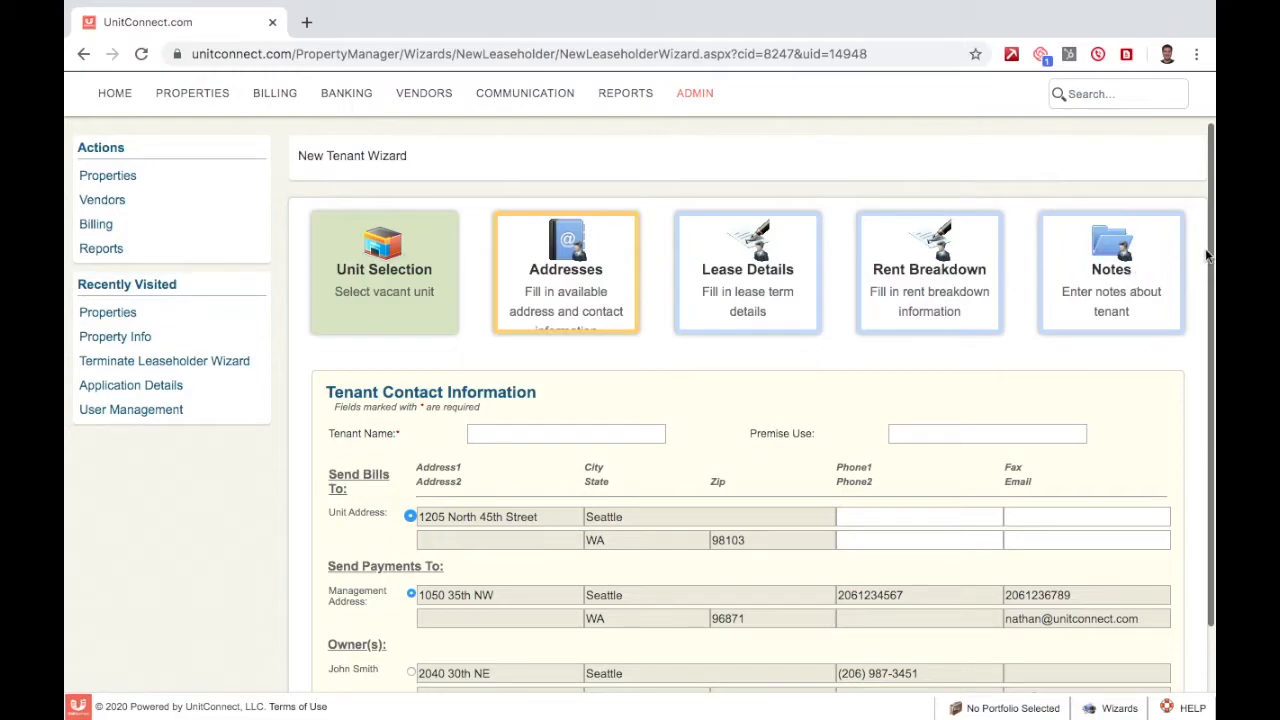
# Enter Bills' Automotive in the Tenant Name field.
pyautogui.scroll(-2, 1205, 256)
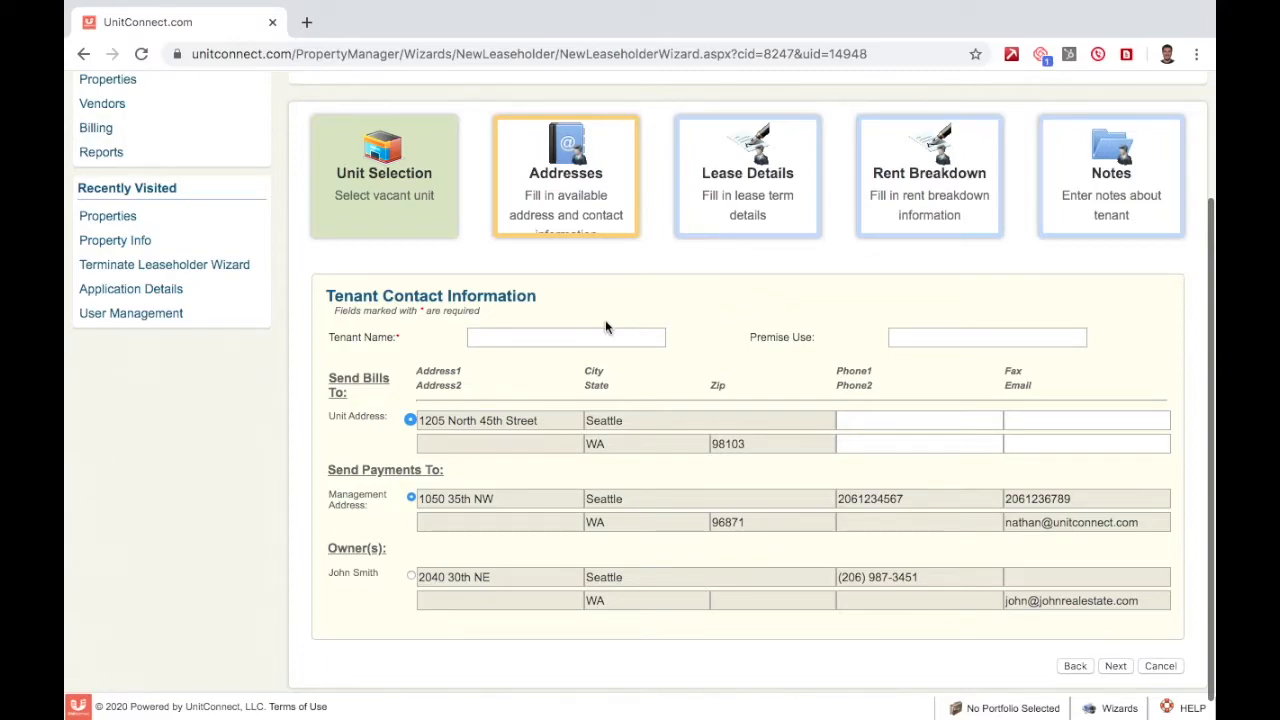
pyautogui.click(564, 337)
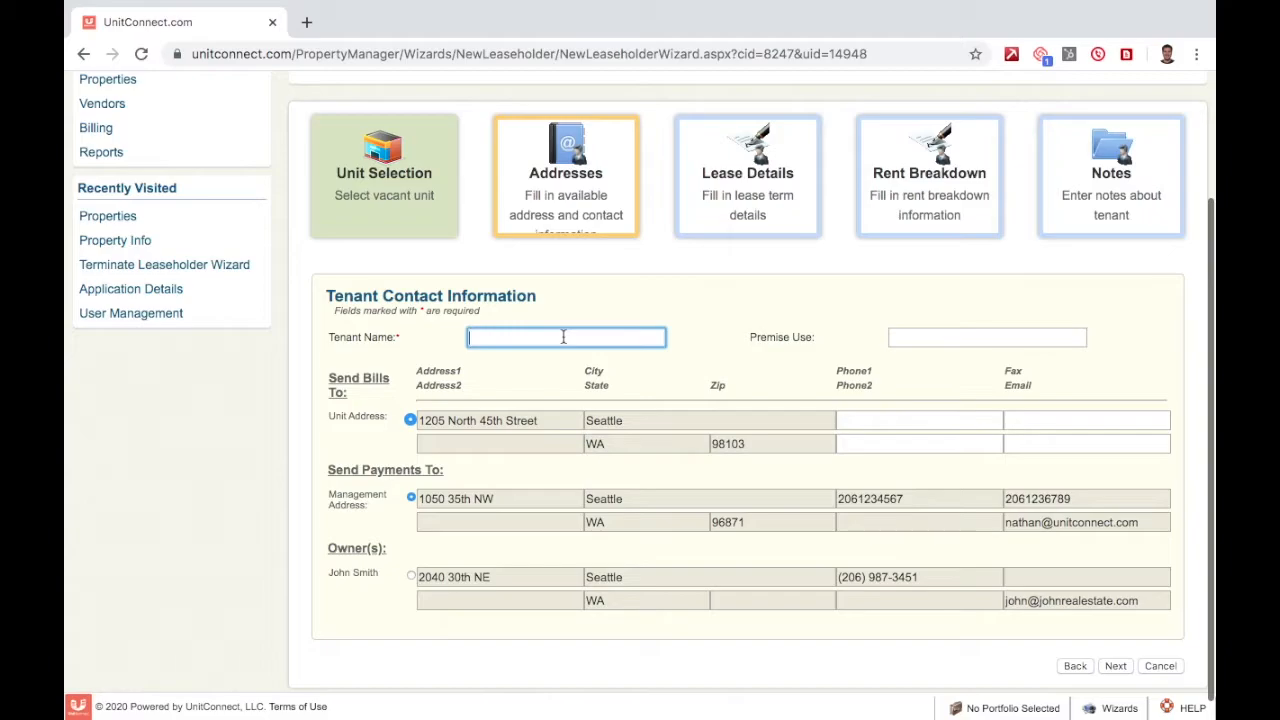
pyautogui.write("Bills' Automotive")
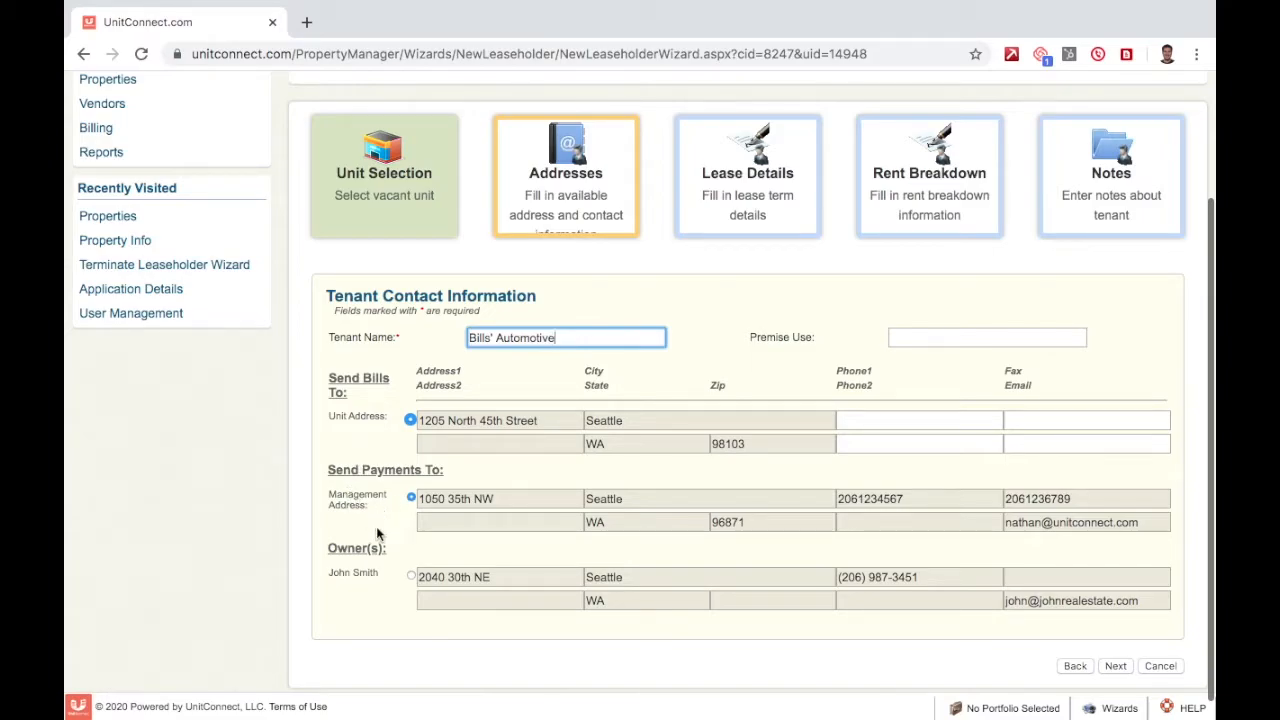
# Leave Send Payments To on Management Address and advance to the Lease Details step.
pyautogui.click(410, 577)
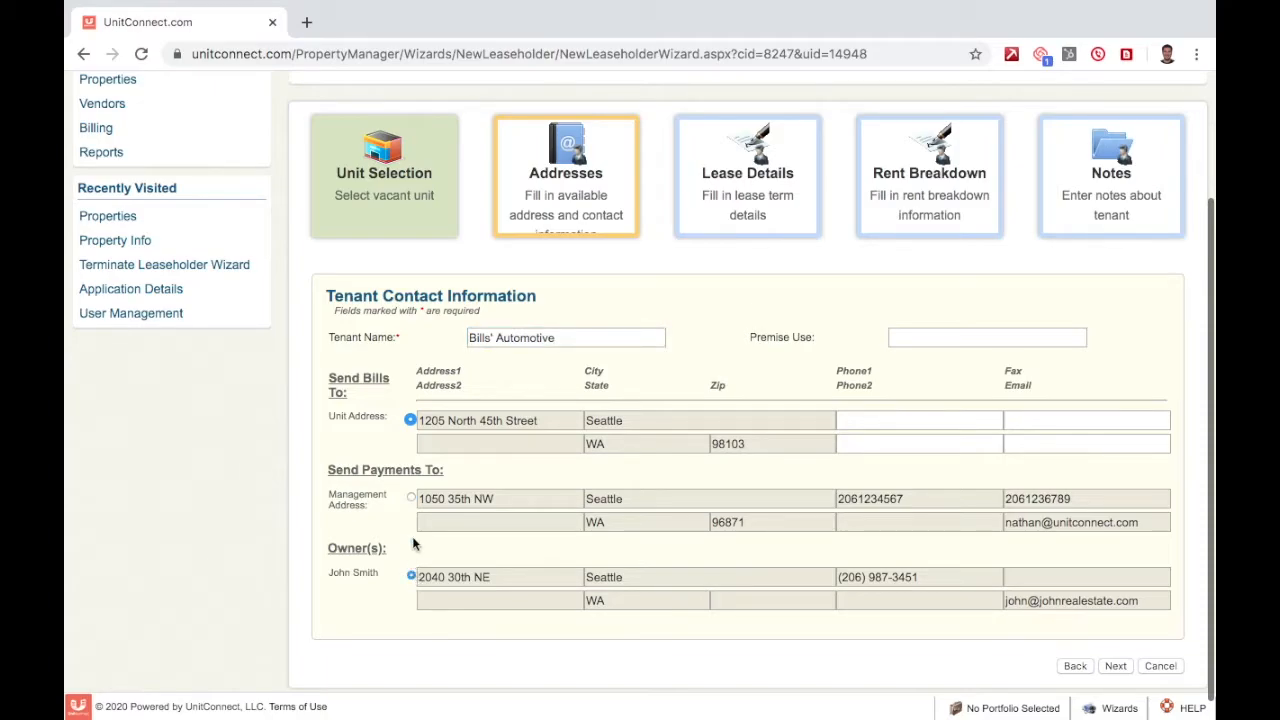
pyautogui.click(410, 498)
pyautogui.tripleClick(424, 310)
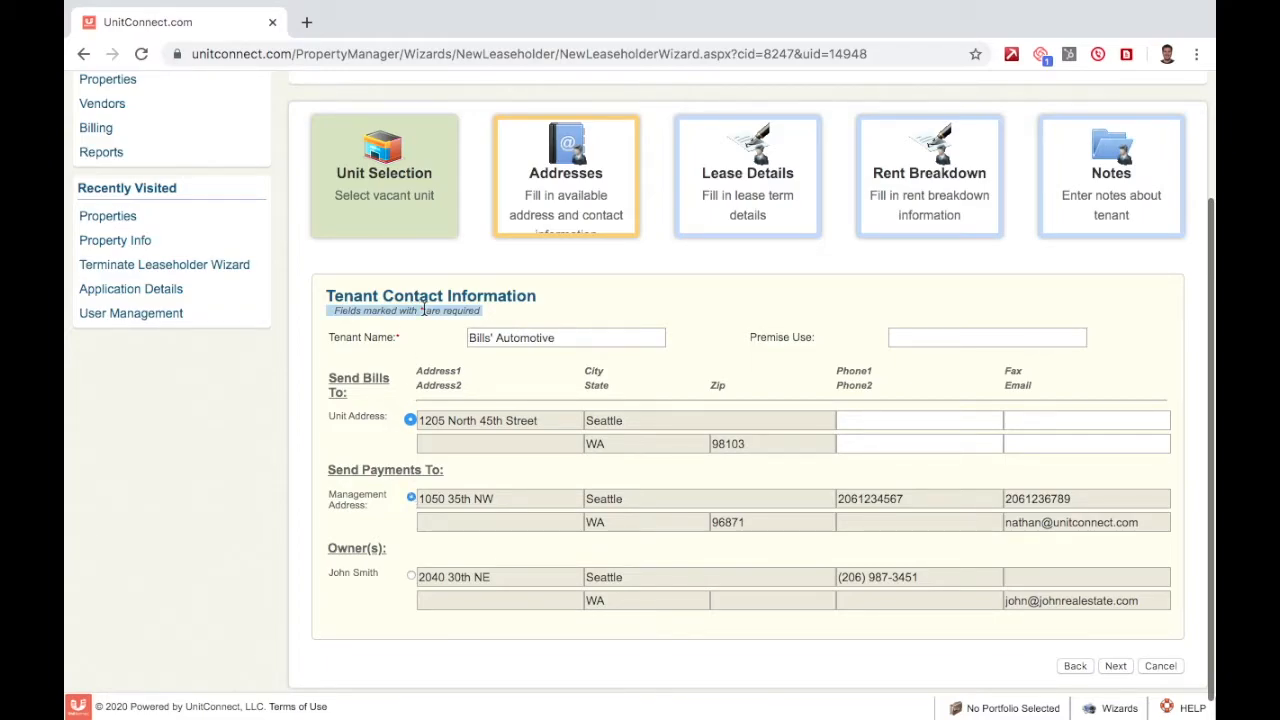
pyautogui.click(618, 315)
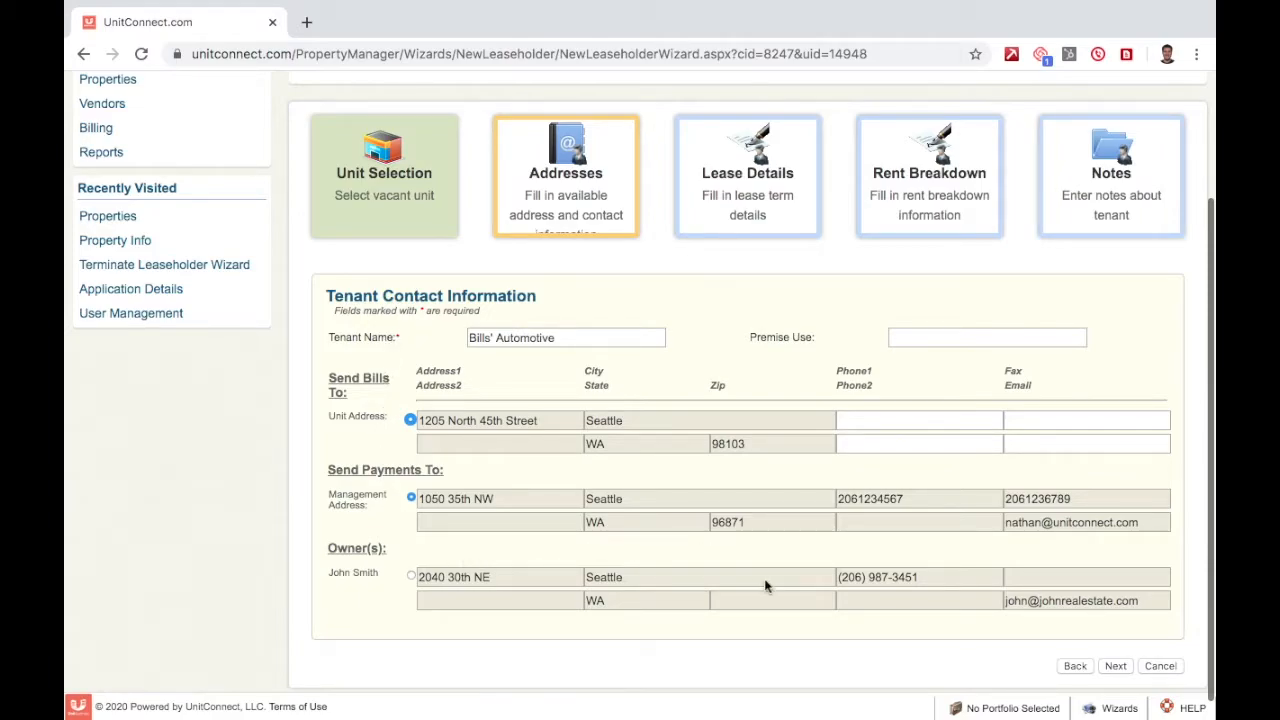
pyautogui.click(1118, 666)
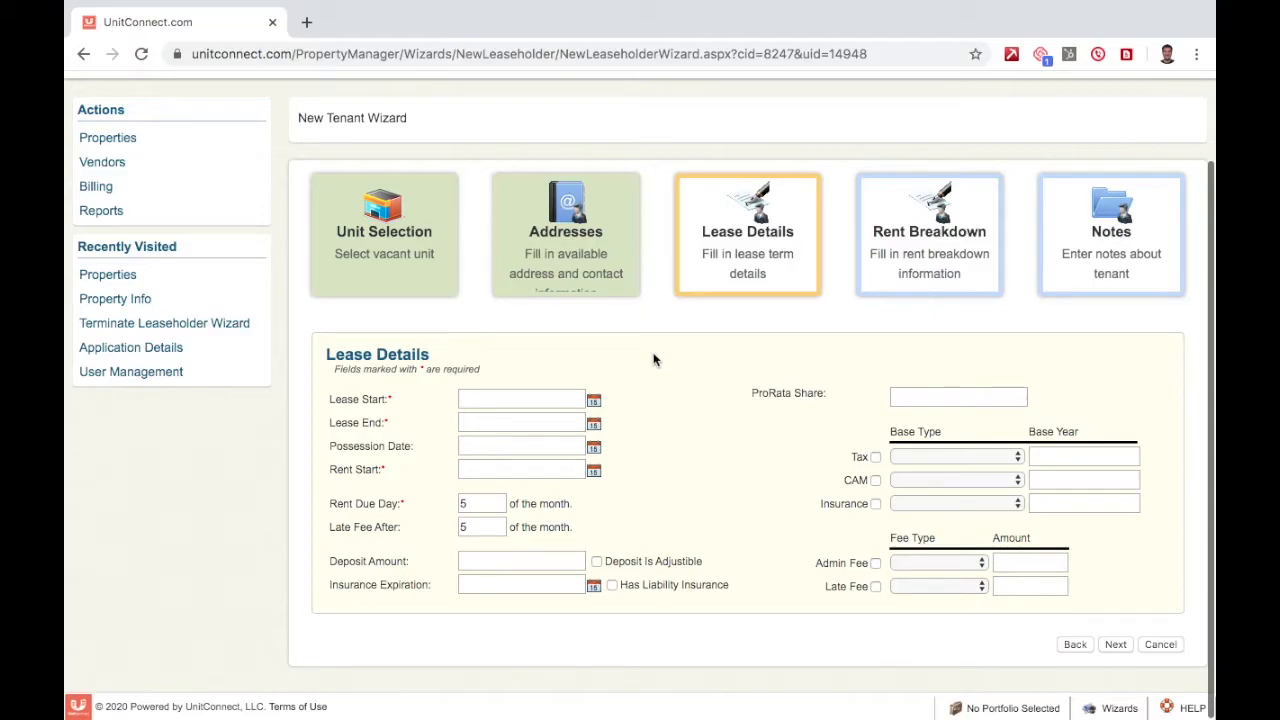
# Set the lease start to 01/01/2020 and the lease end to 12/31/2029.
pyautogui.click(594, 401)
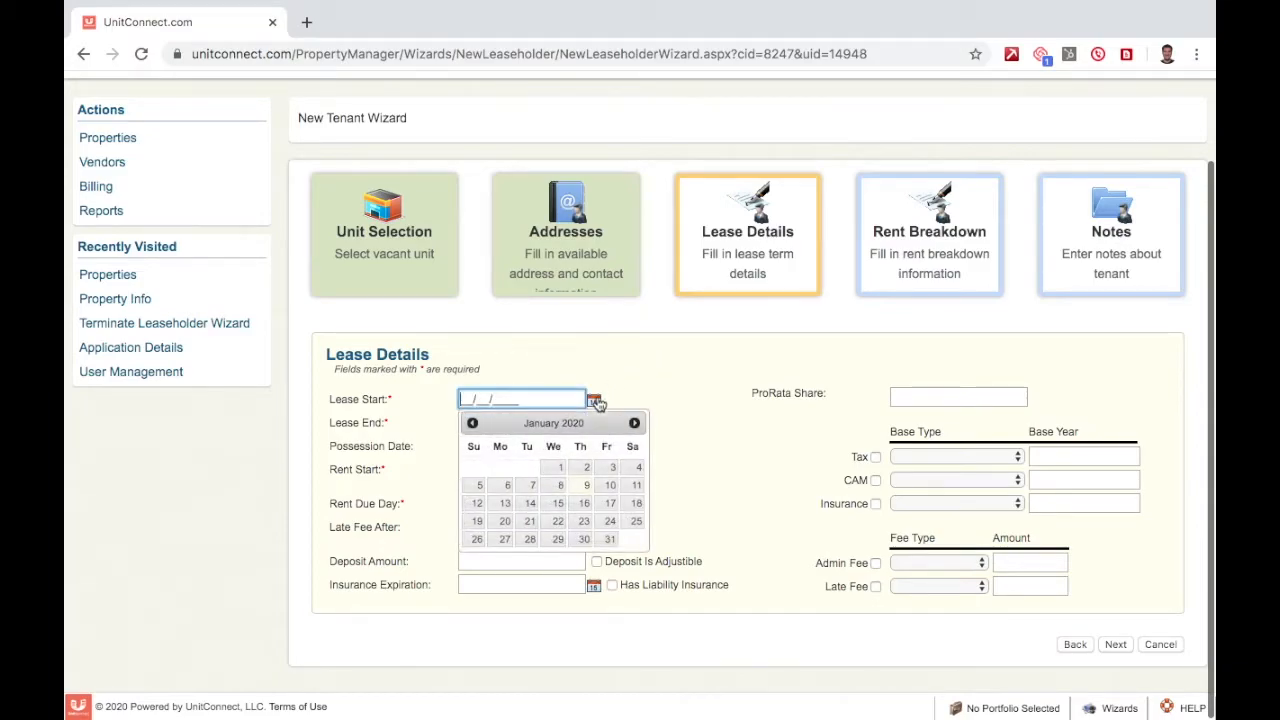
pyautogui.click(551, 462)
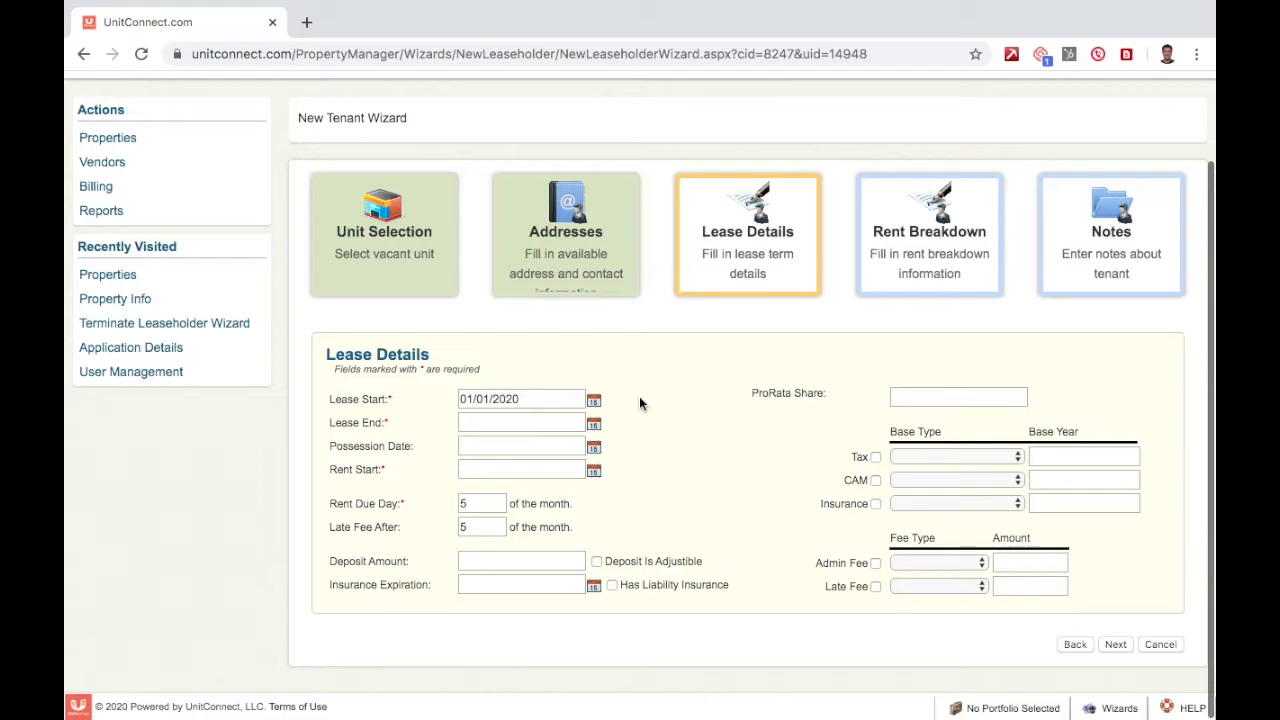
pyautogui.click(594, 424)
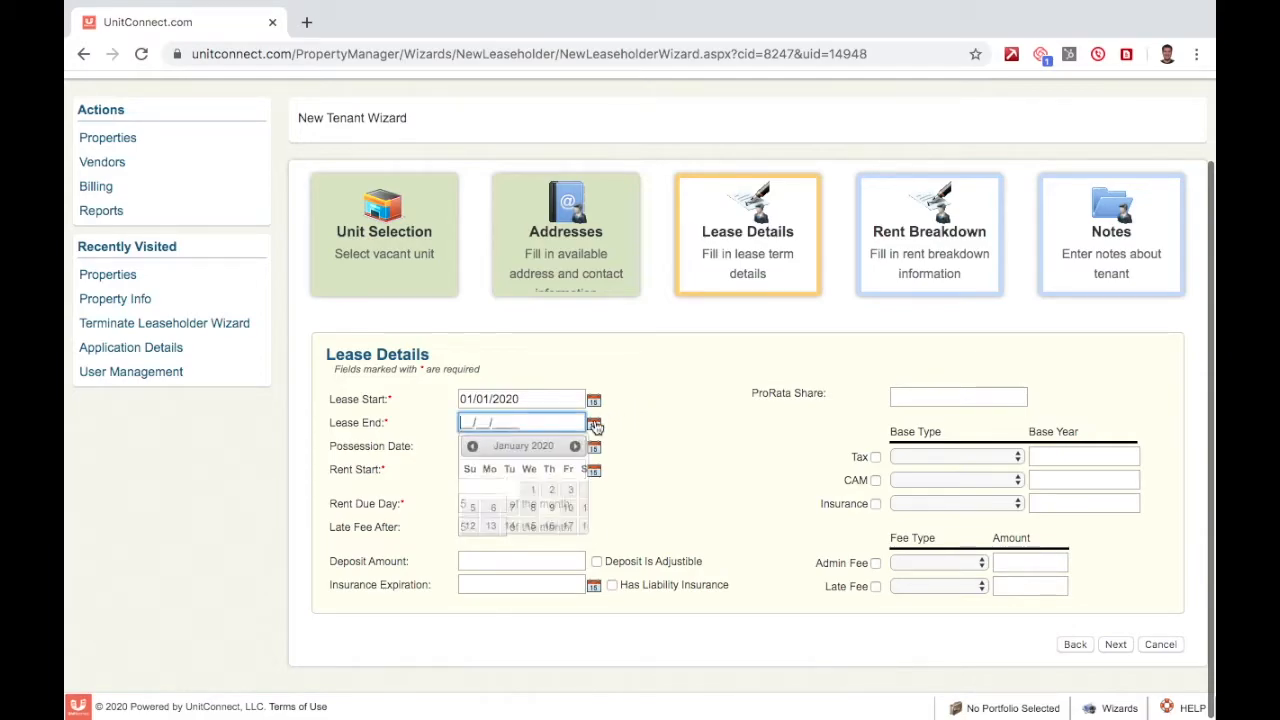
pyautogui.click(472, 446)
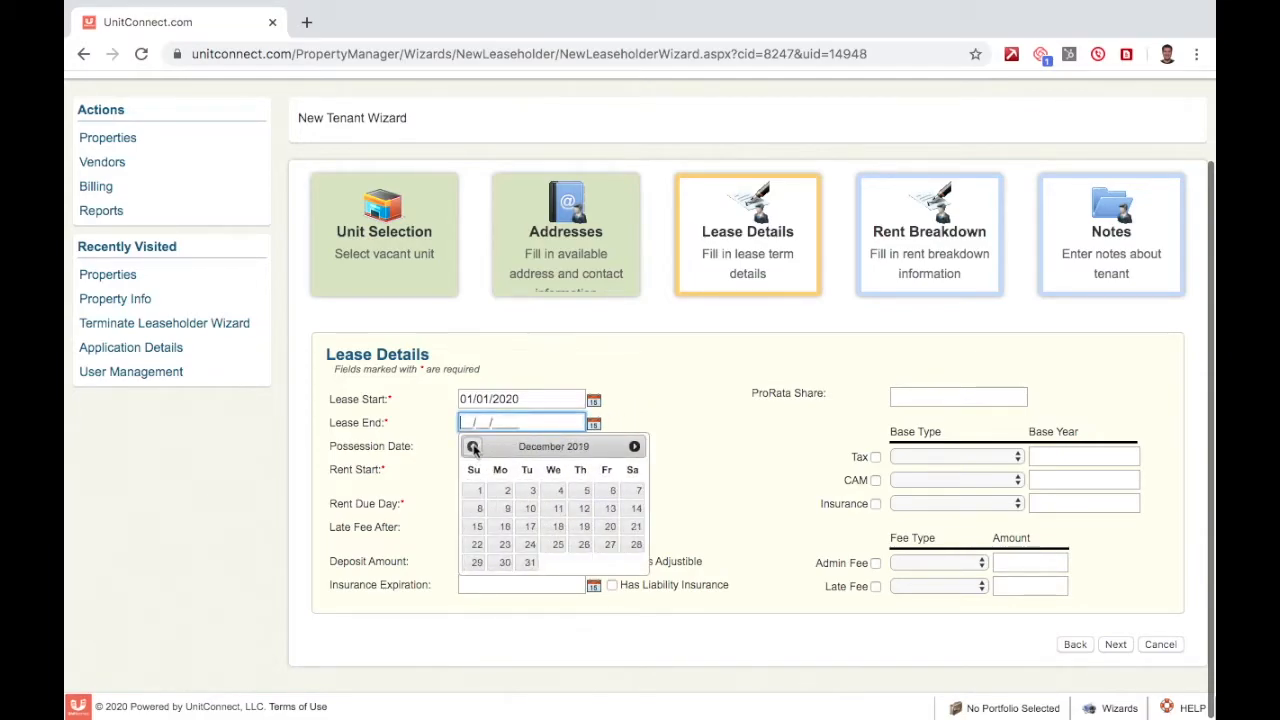
pyautogui.click(530, 562)
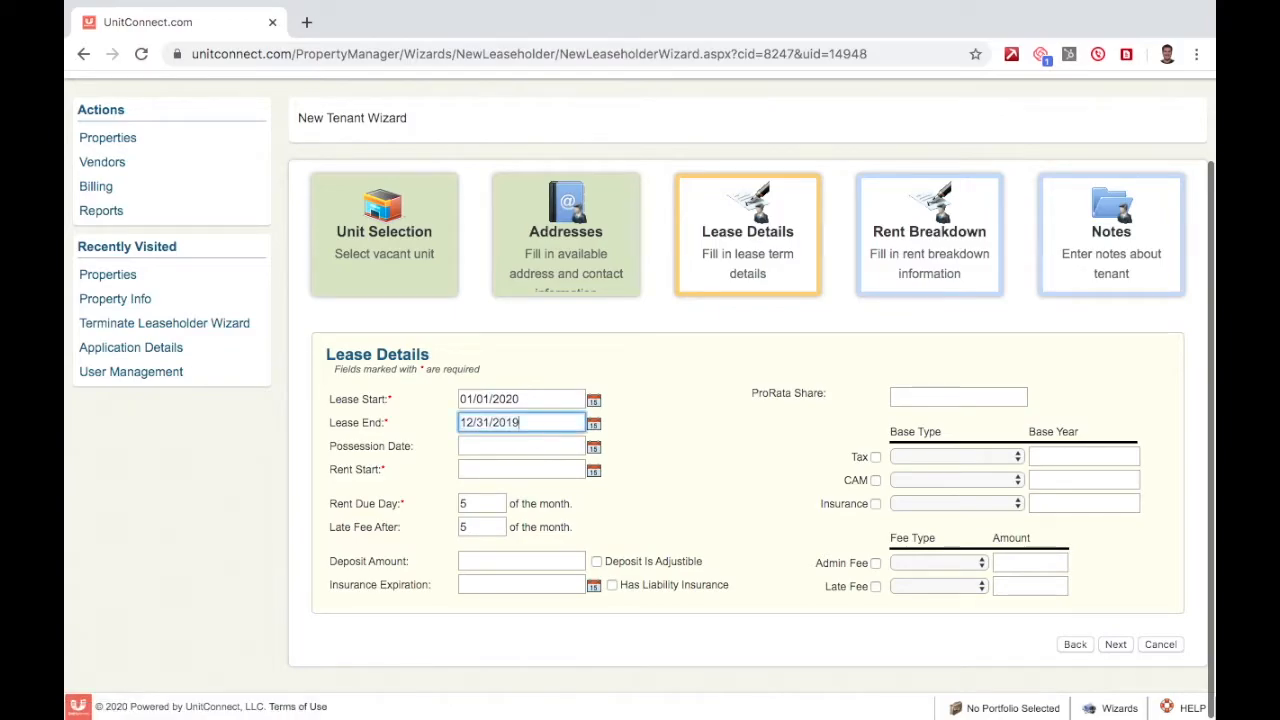
pyautogui.press('BackSpace')
pyautogui.press('BackSpace')
pyautogui.write('29')
pyautogui.click(675, 390)
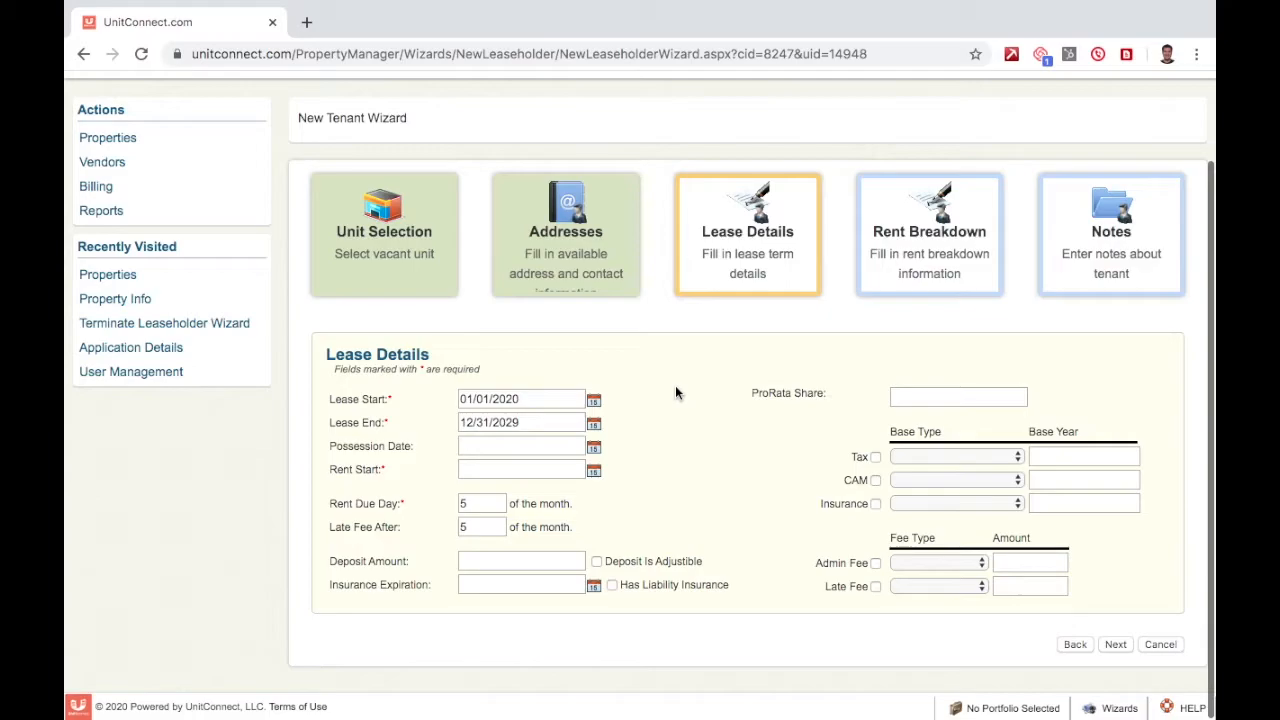
# Set both the possession date and rent start date to 01/01/2020.
pyautogui.click(597, 451)
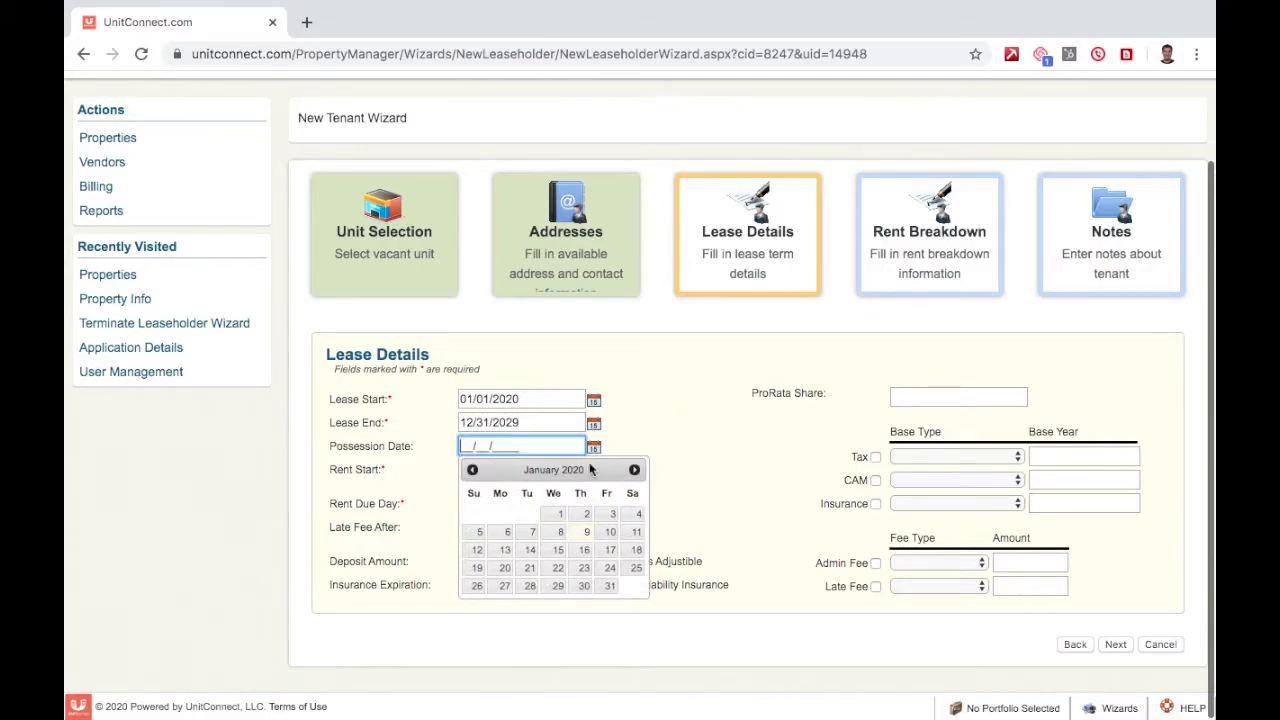
pyautogui.click(557, 516)
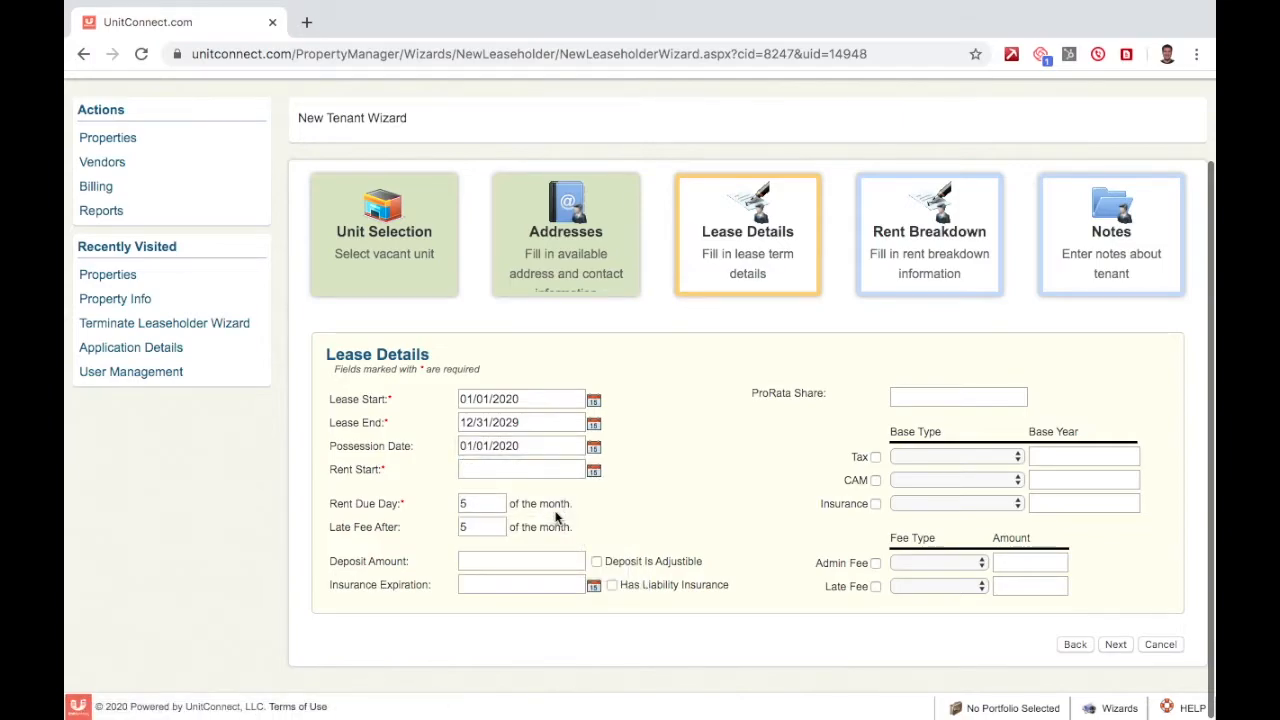
pyautogui.click(595, 472)
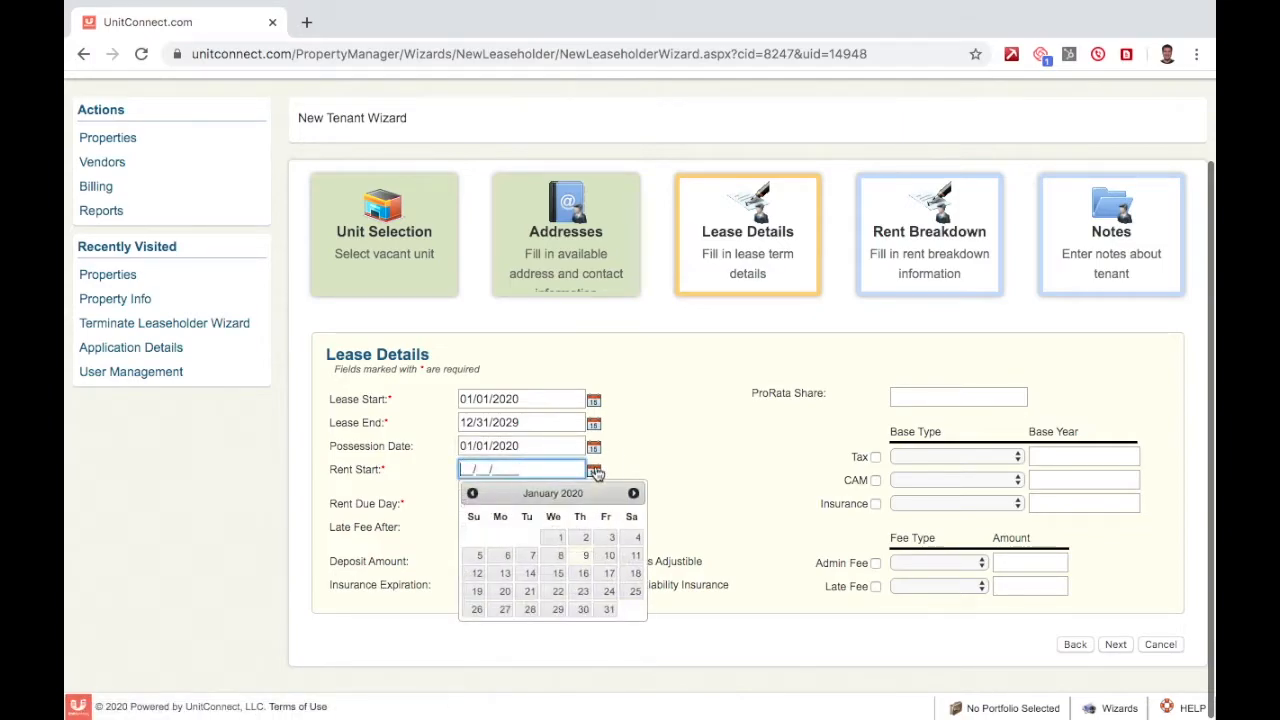
pyautogui.click(553, 541)
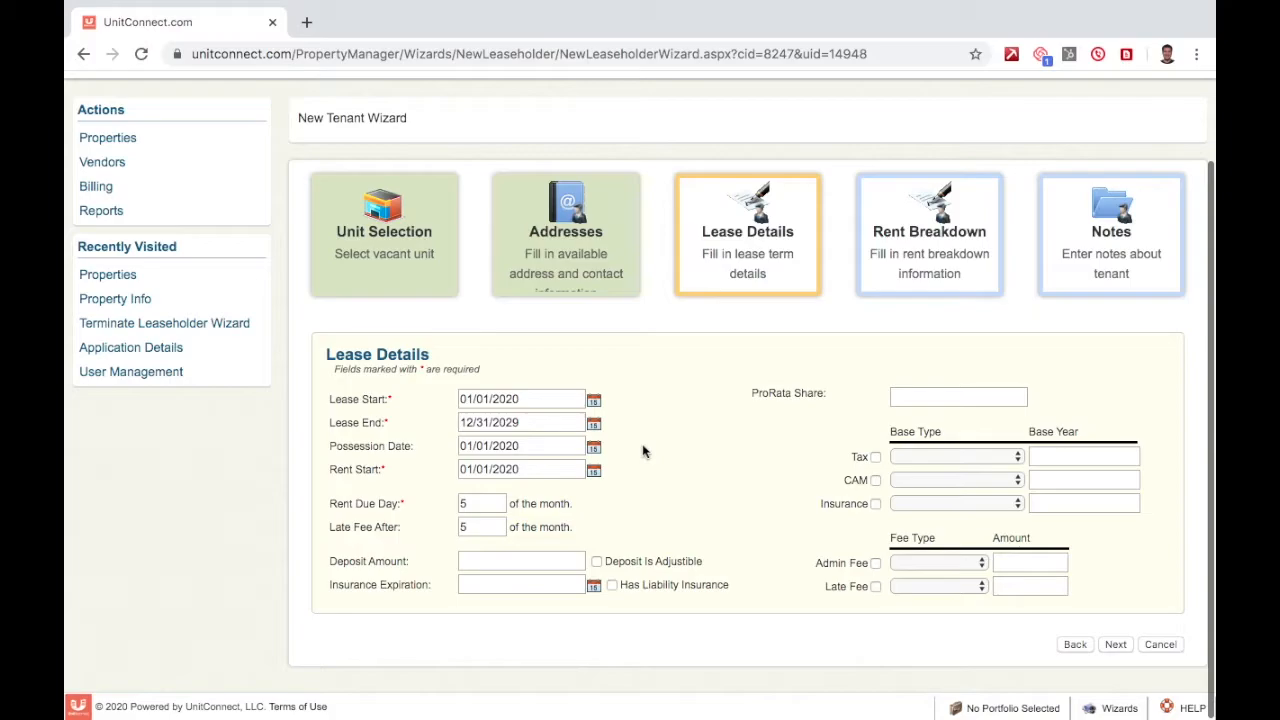
pyautogui.click(522, 563)
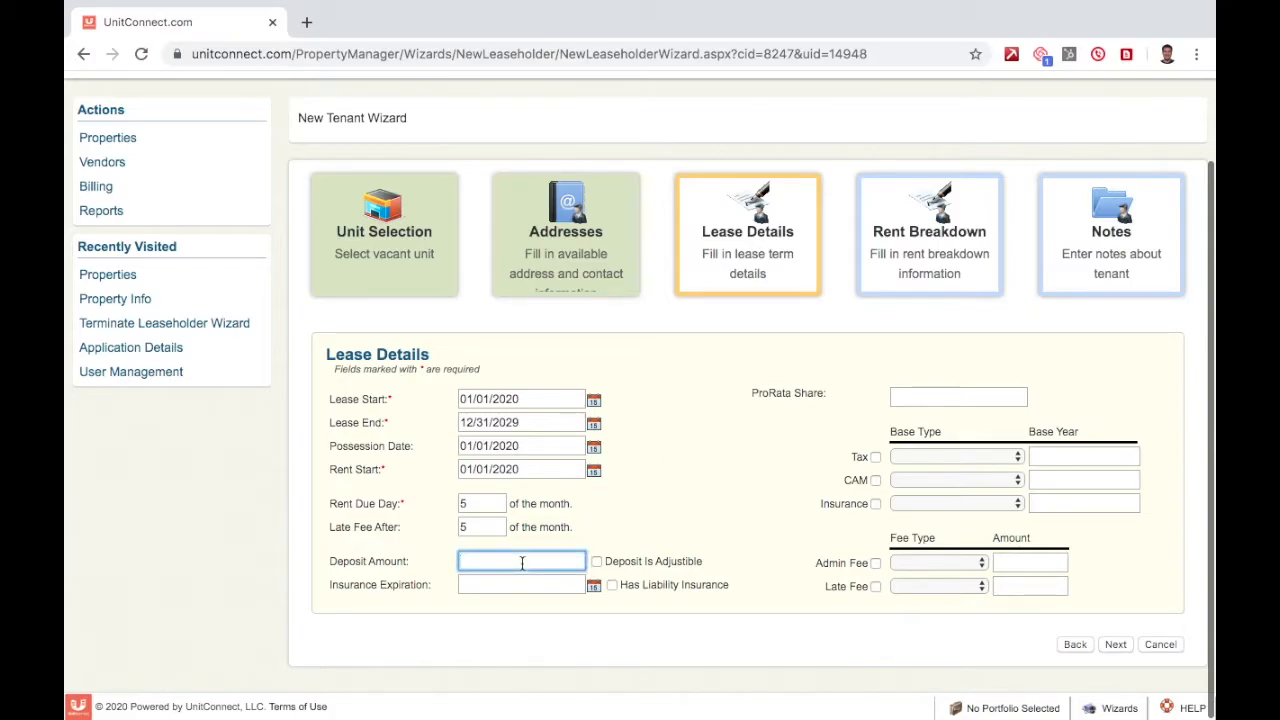
# Enter a $10,000.00 deposit and mark it as adjustable.
pyautogui.write('10,000')
pyautogui.click(661, 534)
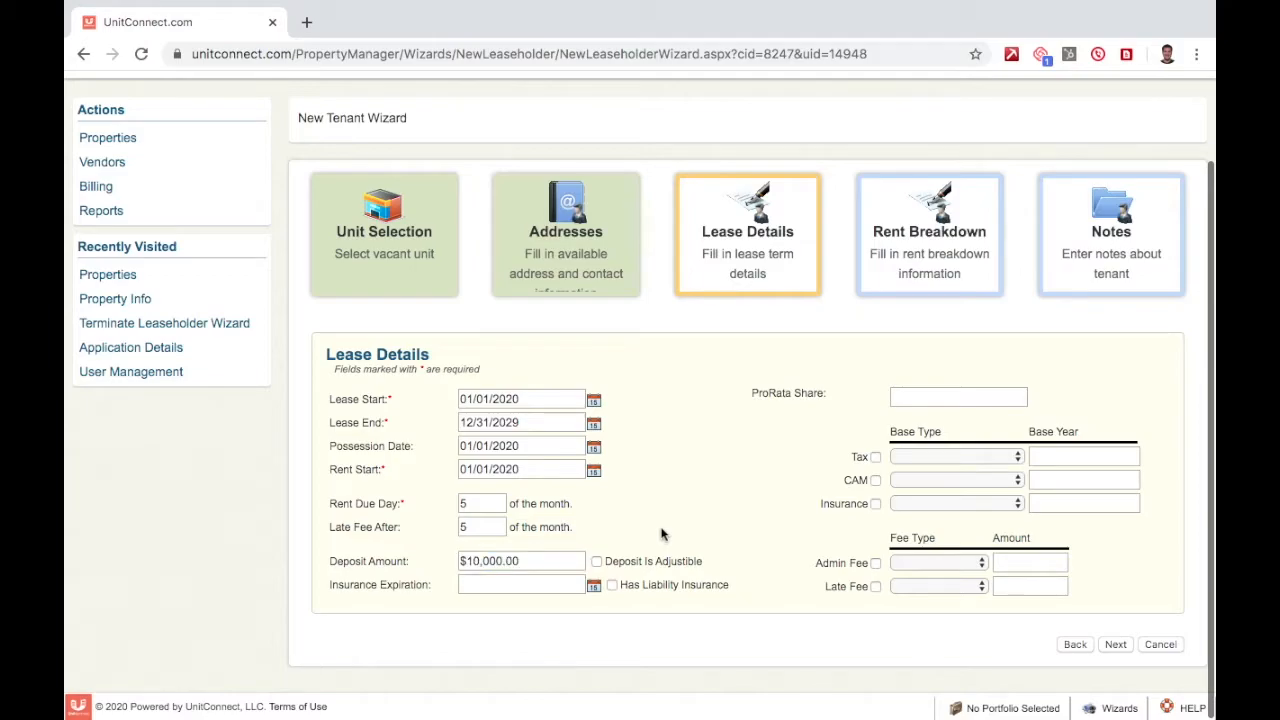
pyautogui.click(596, 564)
pyautogui.click(597, 562)
pyautogui.click(597, 562)
# Set the insurance expiration date to 12/31/2020.
pyautogui.click(592, 587)
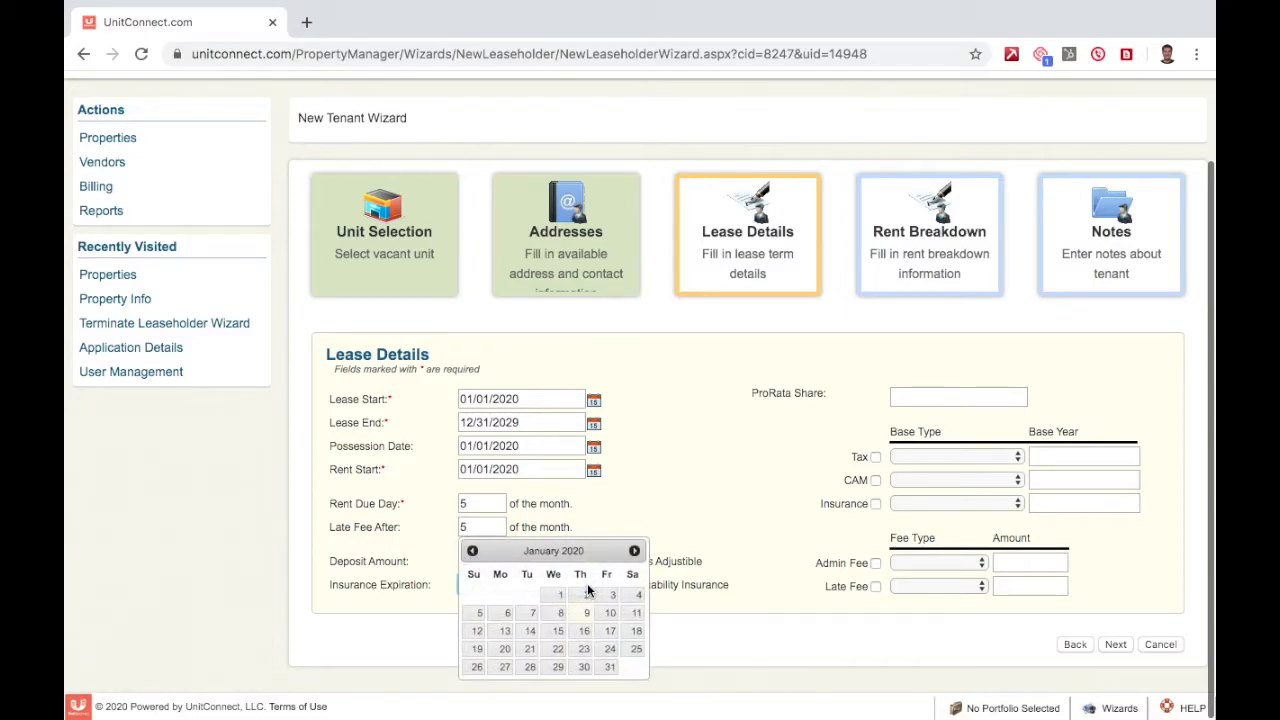
pyautogui.click(634, 551)
pyautogui.click(634, 551)
pyautogui.click(634, 551)
pyautogui.click(634, 551)
pyautogui.click(634, 551)
pyautogui.click(634, 551)
pyautogui.click(634, 551)
pyautogui.click(634, 553)
pyautogui.click(634, 553)
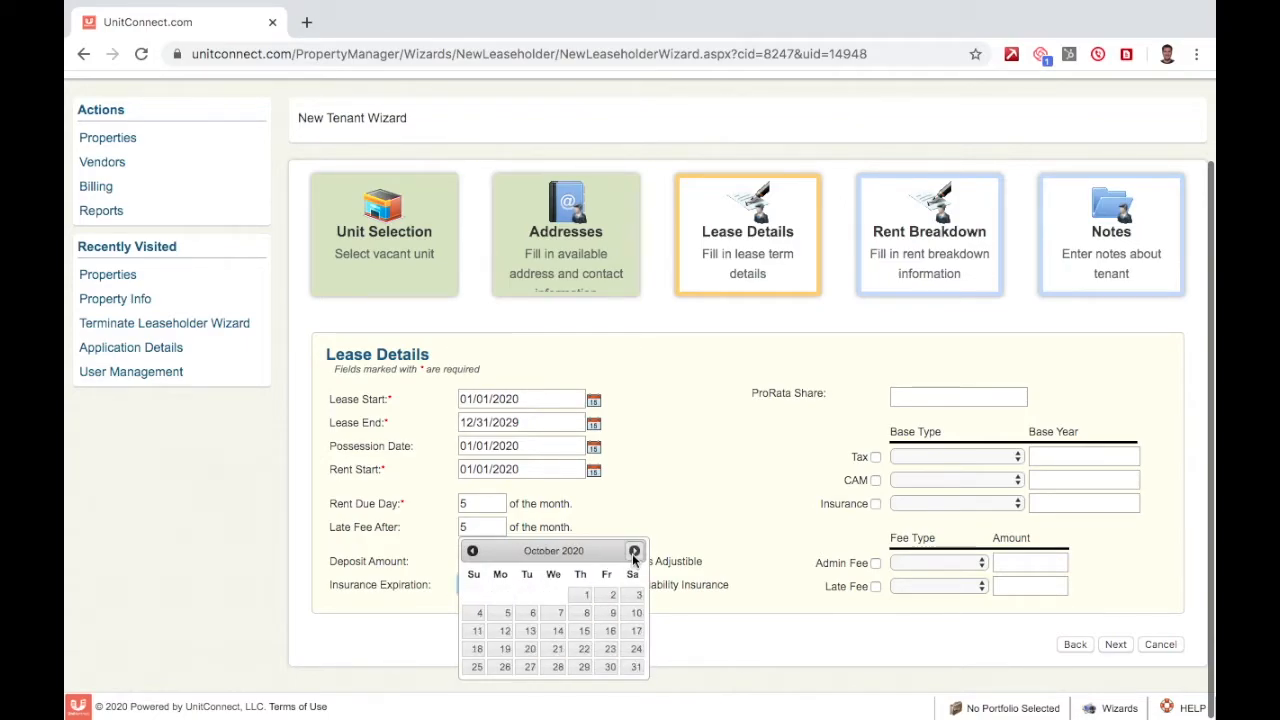
pyautogui.click(634, 553)
pyautogui.click(634, 553)
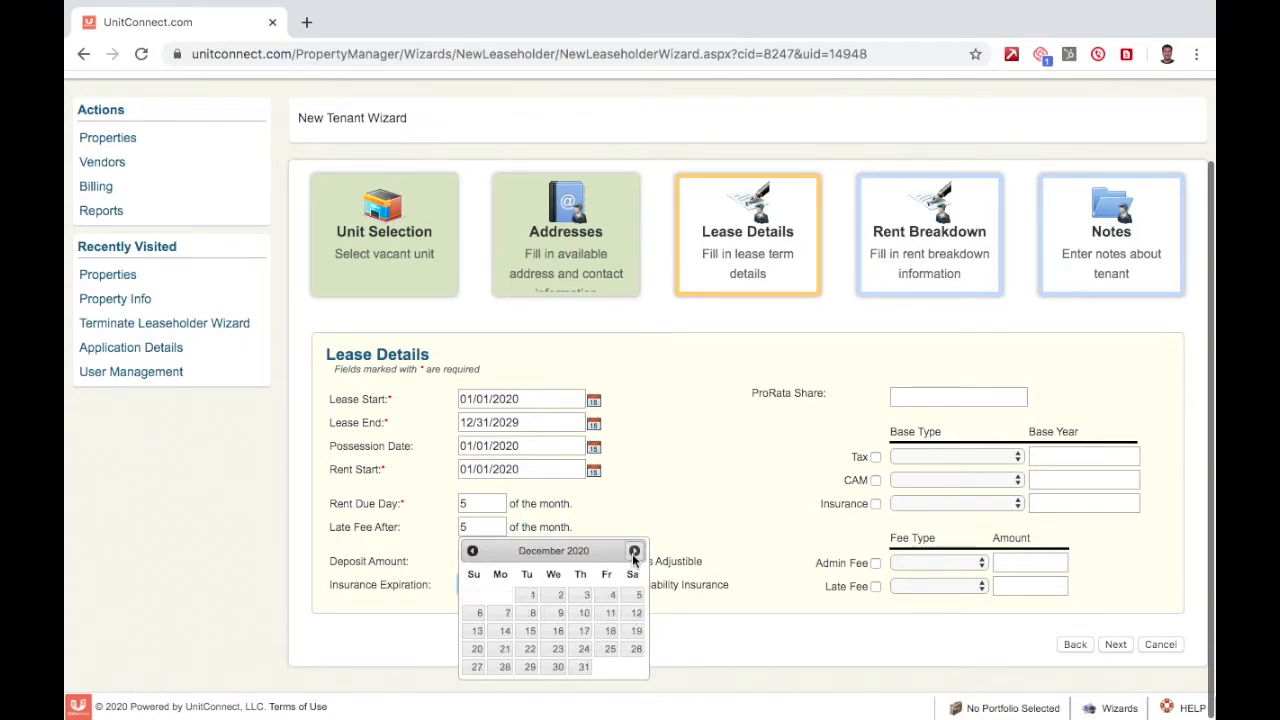
pyautogui.click(583, 666)
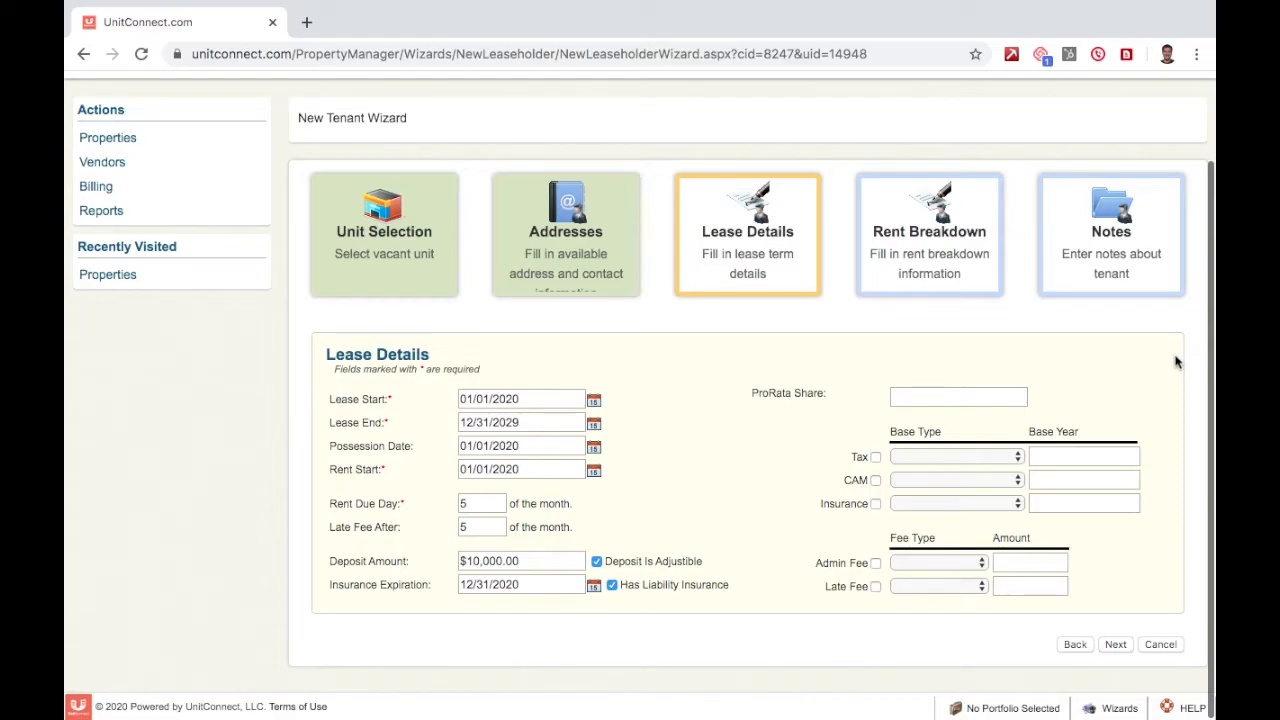
# Set the ProRata Share to 5.00%.
pyautogui.click(983, 394)
pyautogui.write('5')
pyautogui.press('Tab')
# Include tax, CAM and insurance, each billed with Base Type Pro Rata Share.
pyautogui.click(875, 457)
pyautogui.click(875, 480)
pyautogui.click(875, 504)
pyautogui.click(942, 456)
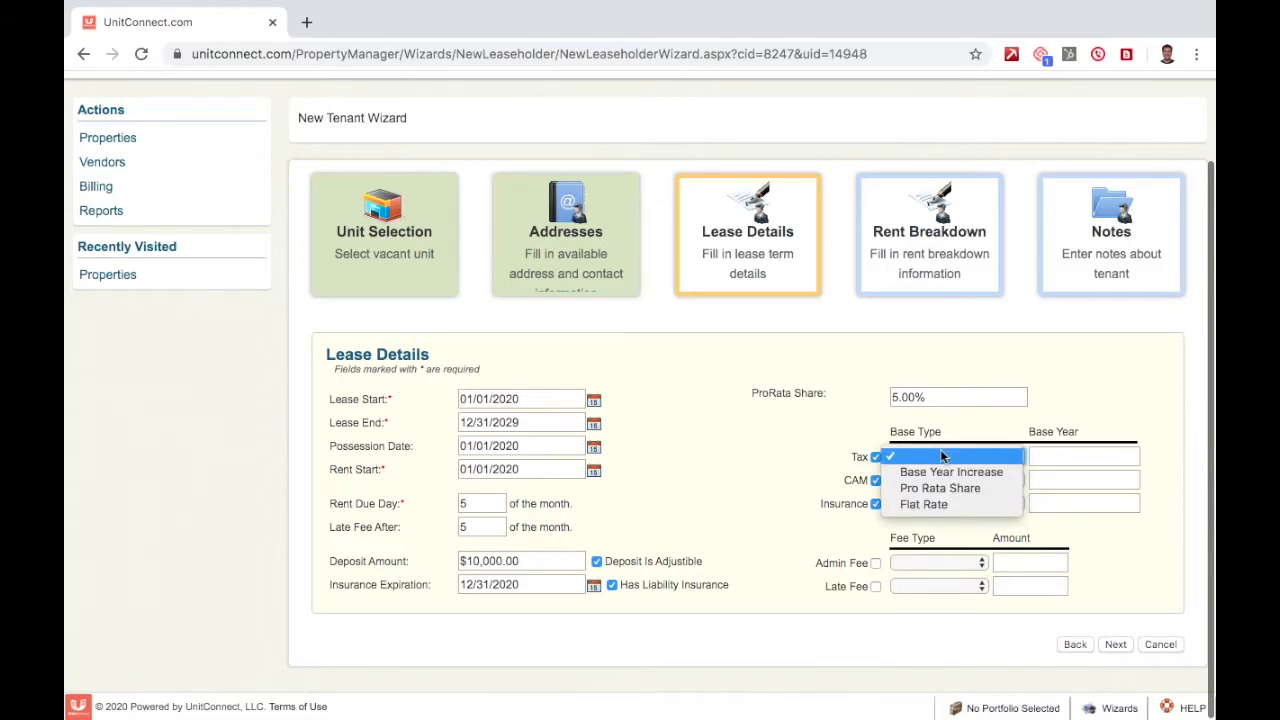
pyautogui.click(958, 489)
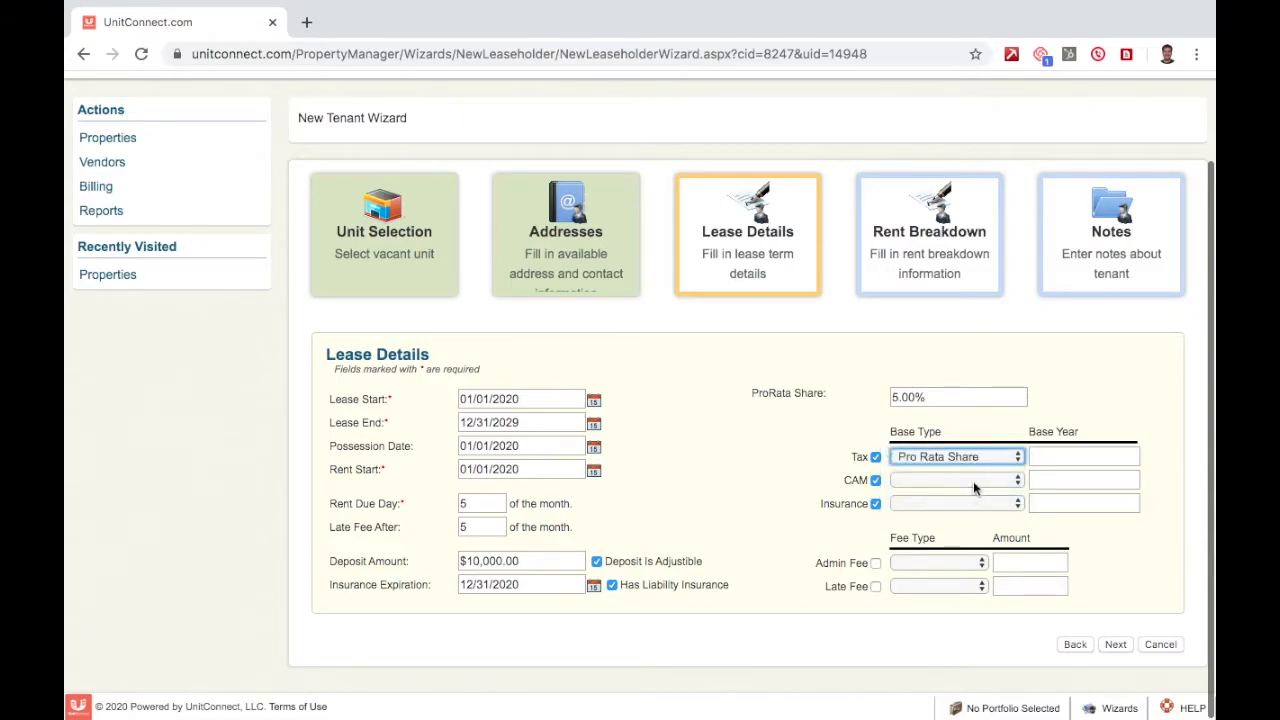
pyautogui.click(973, 481)
pyautogui.click(982, 512)
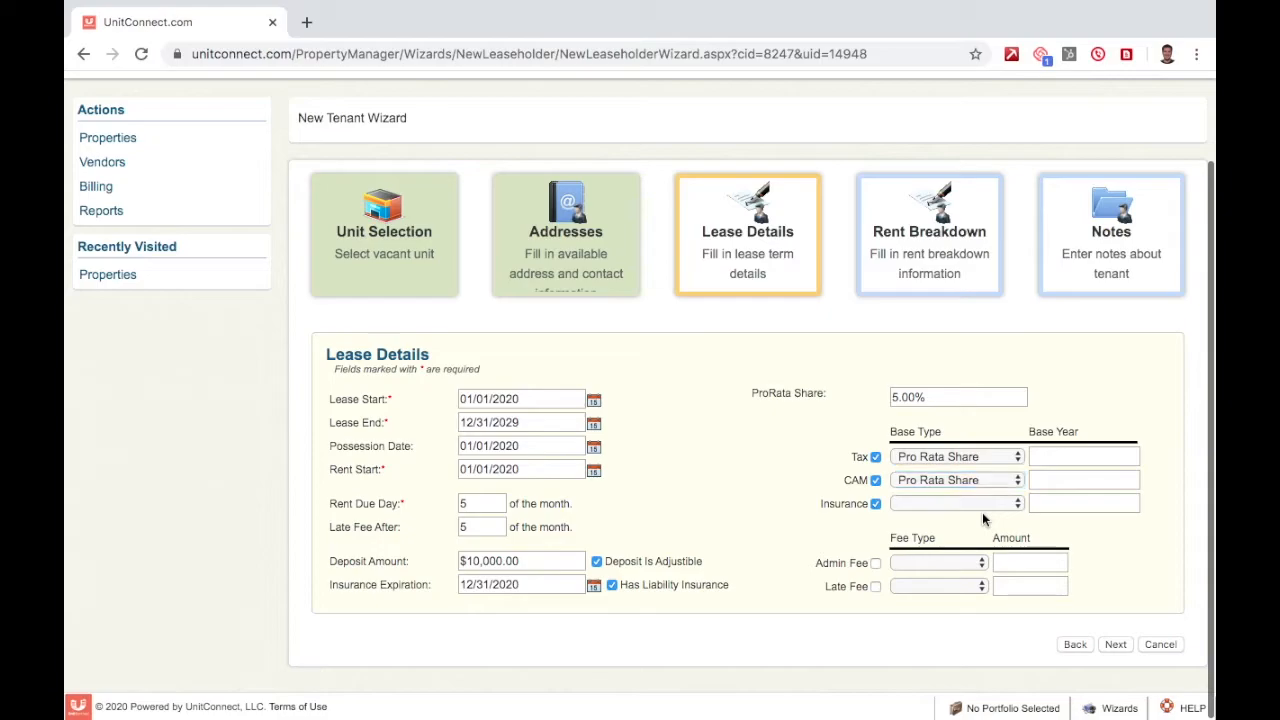
pyautogui.click(1005, 507)
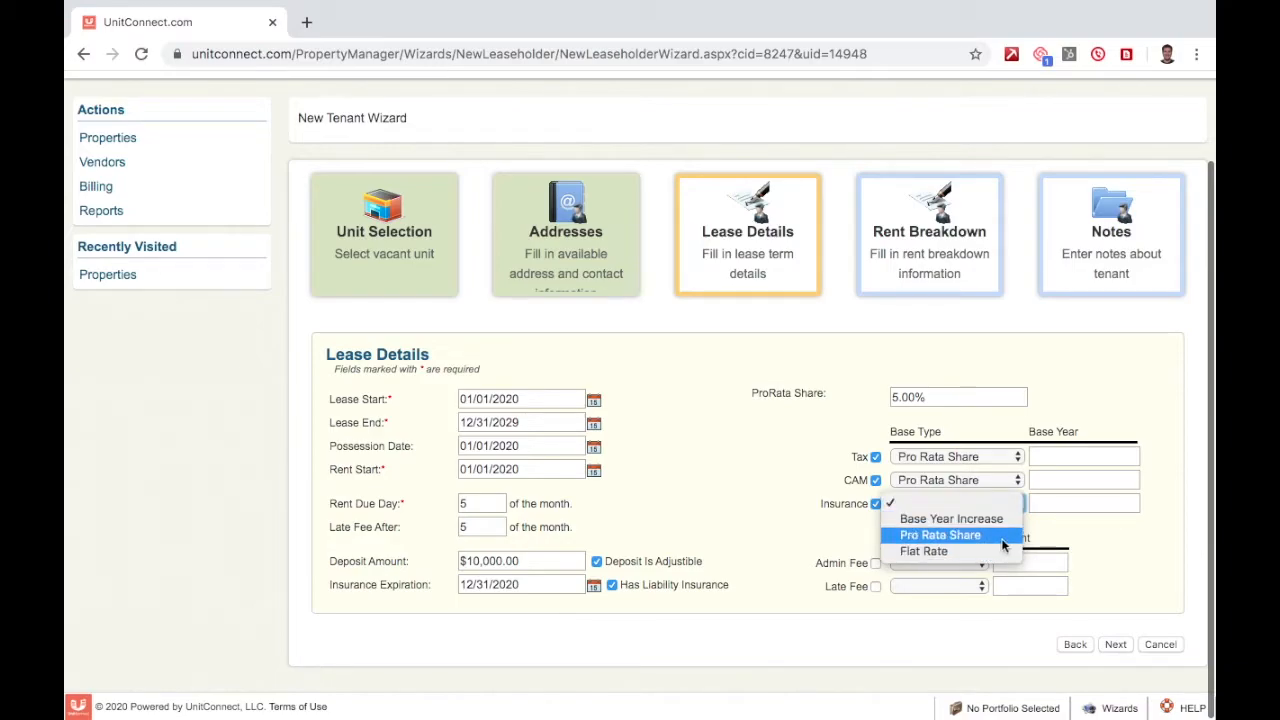
pyautogui.click(1004, 545)
pyautogui.click(1118, 534)
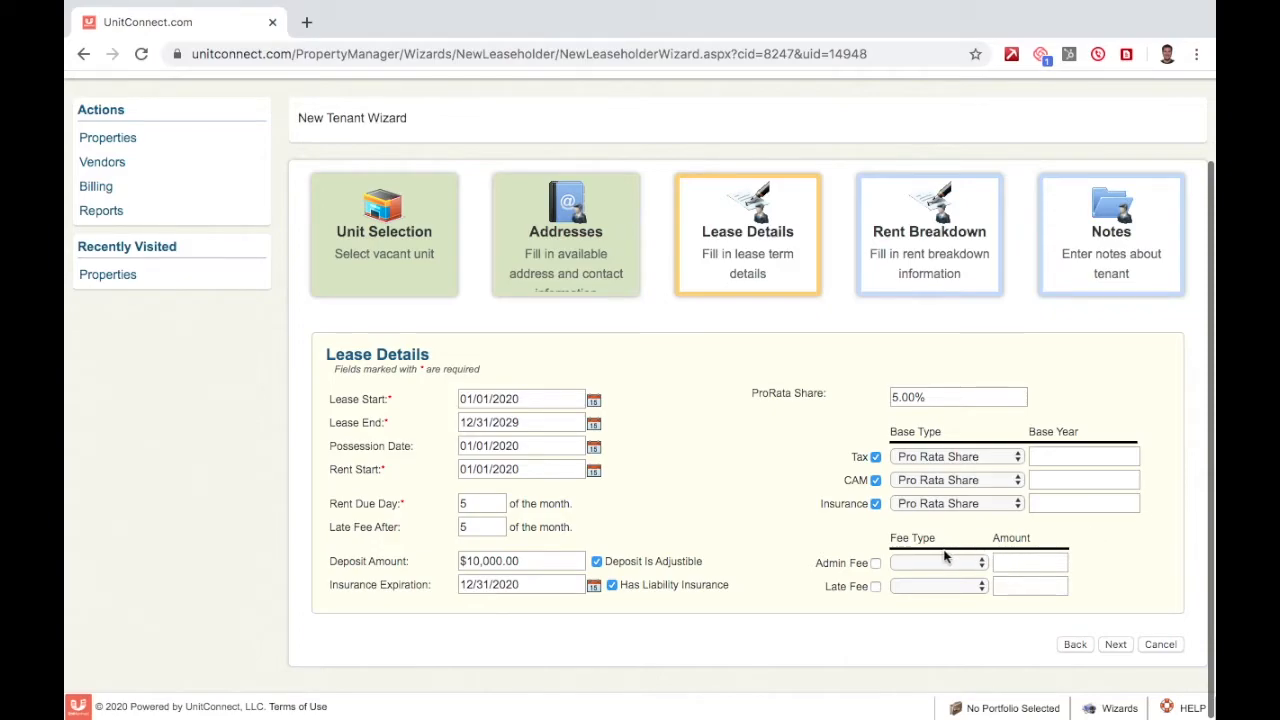
# Enable a Percent admin fee of 5.00%.
pyautogui.click(876, 563)
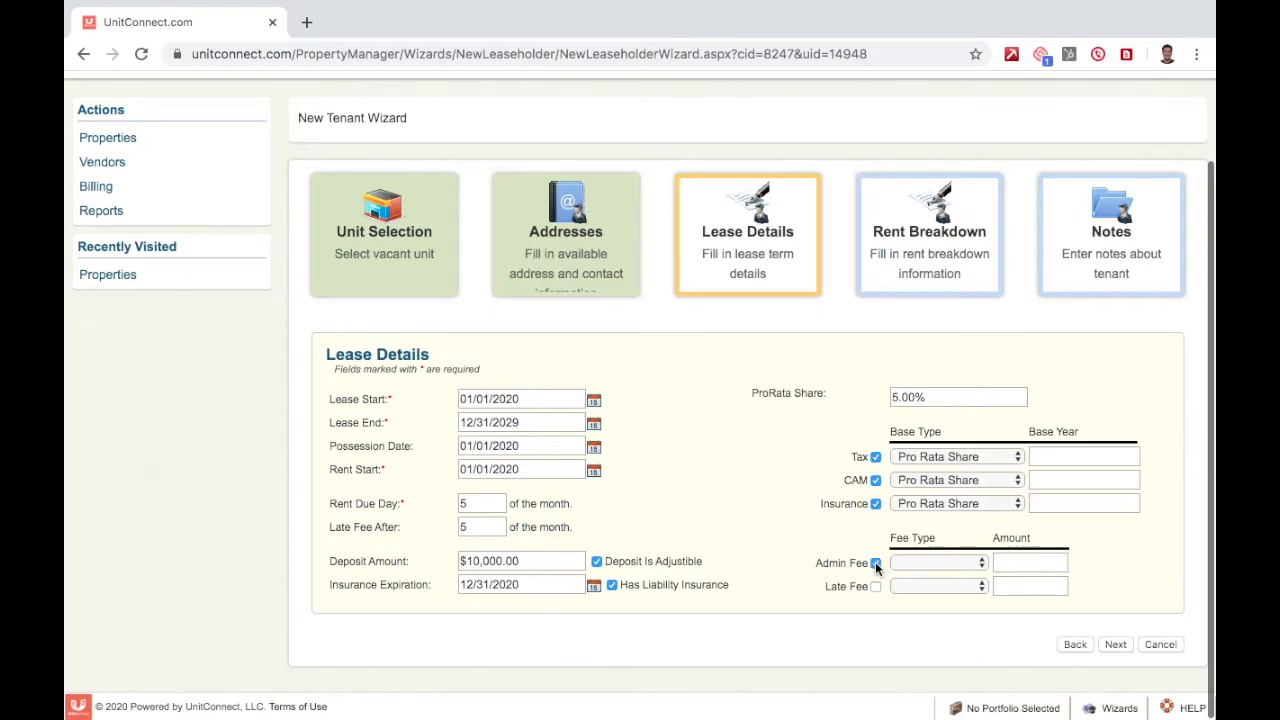
pyautogui.click(954, 566)
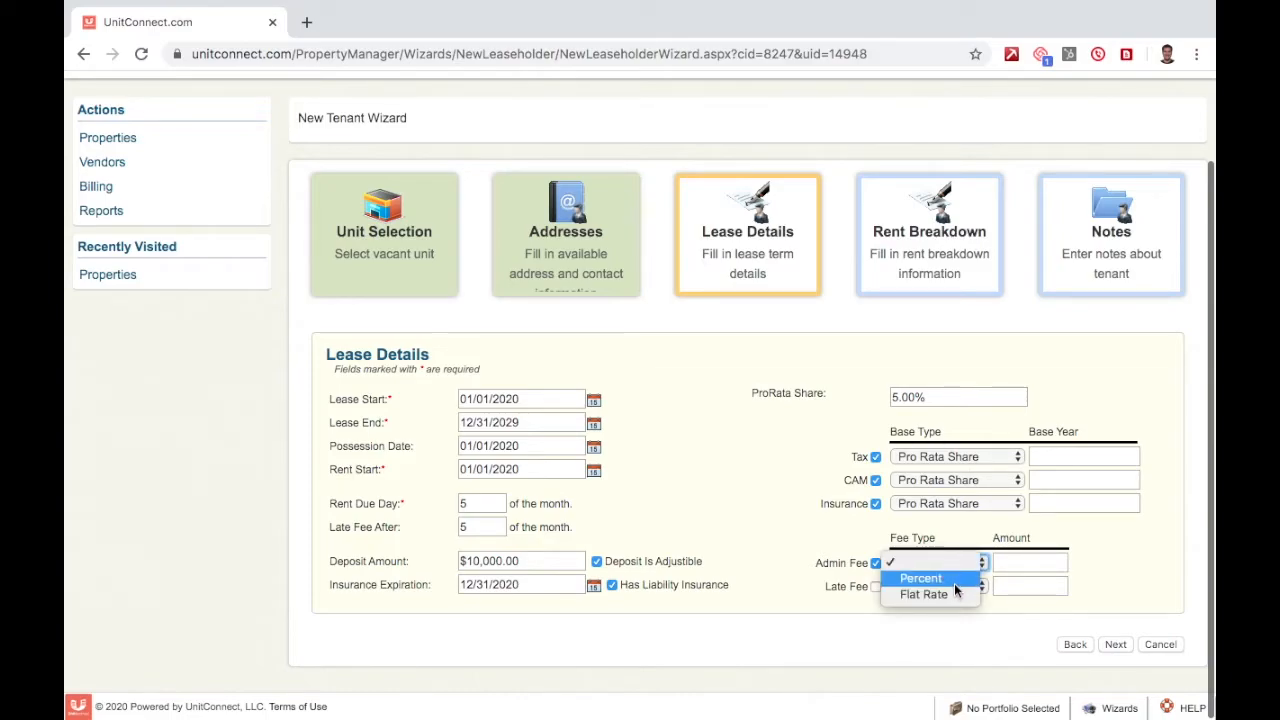
pyautogui.click(955, 585)
pyautogui.tripleClick(1025, 563)
pyautogui.write('5')
pyautogui.press('Tab')
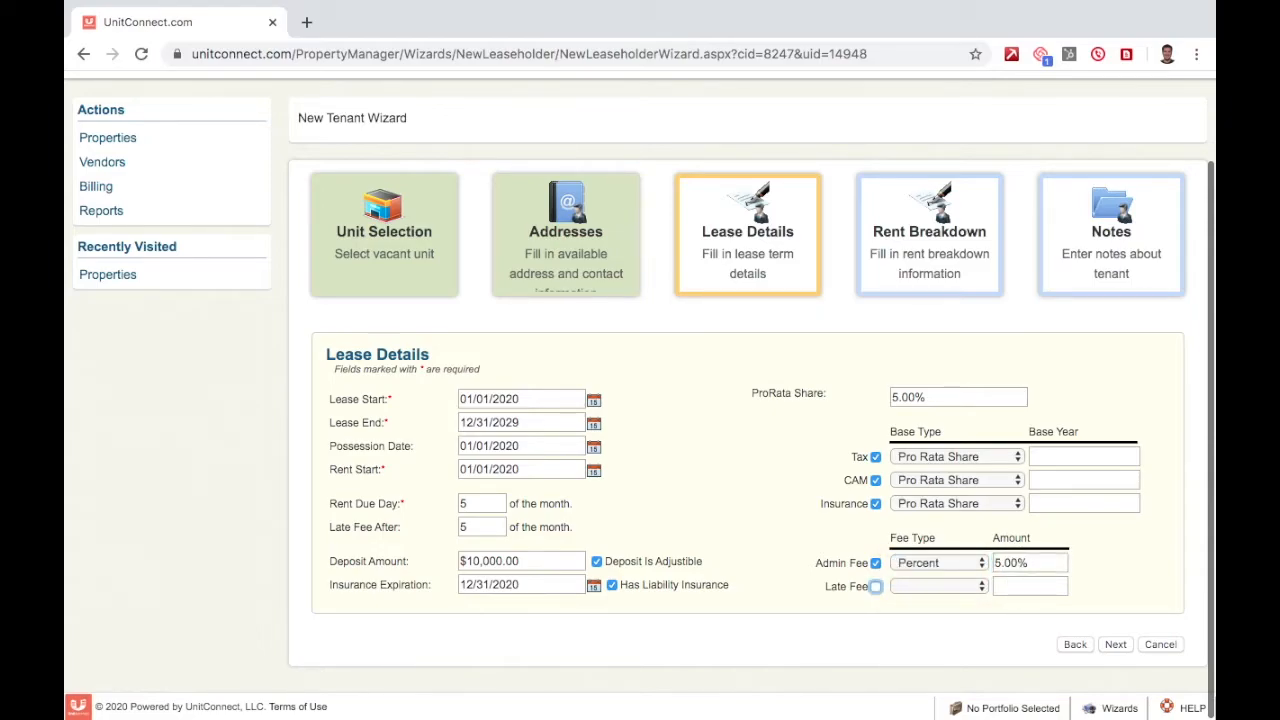
# Enable a Flat Rate late fee of $500.00.
pyautogui.click(876, 588)
pyautogui.click(970, 589)
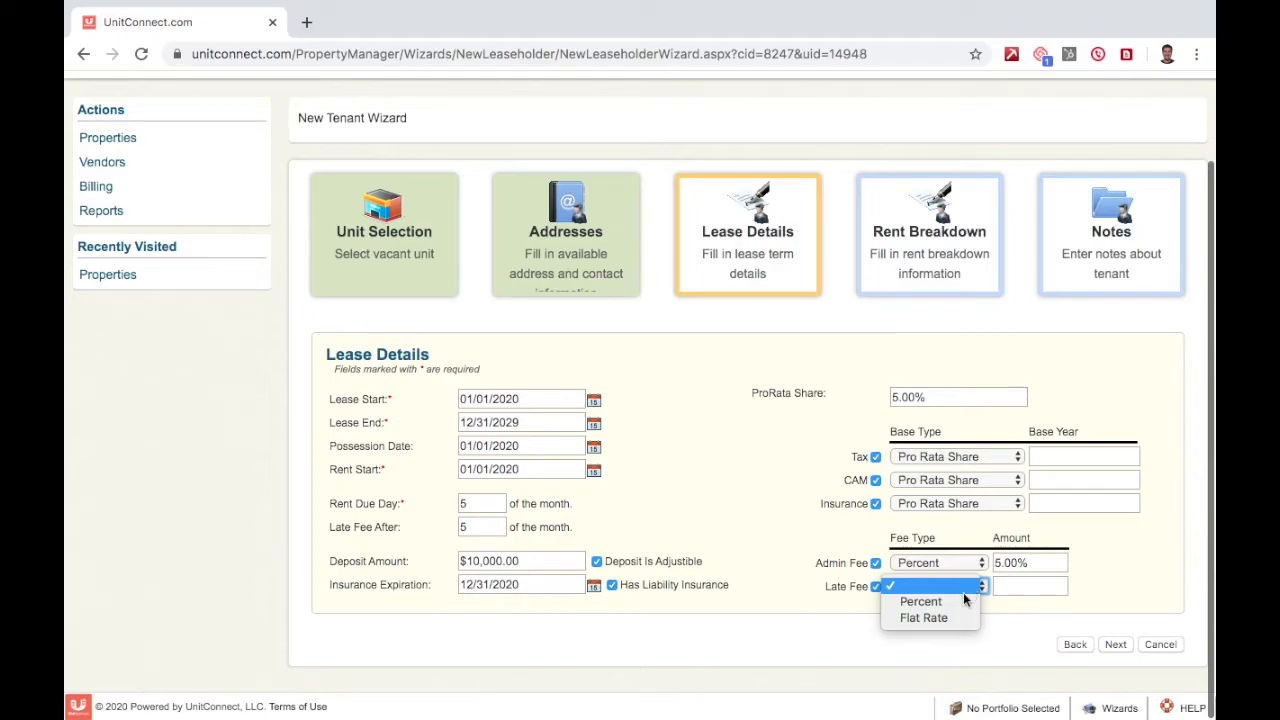
pyautogui.click(954, 617)
pyautogui.click(1015, 589)
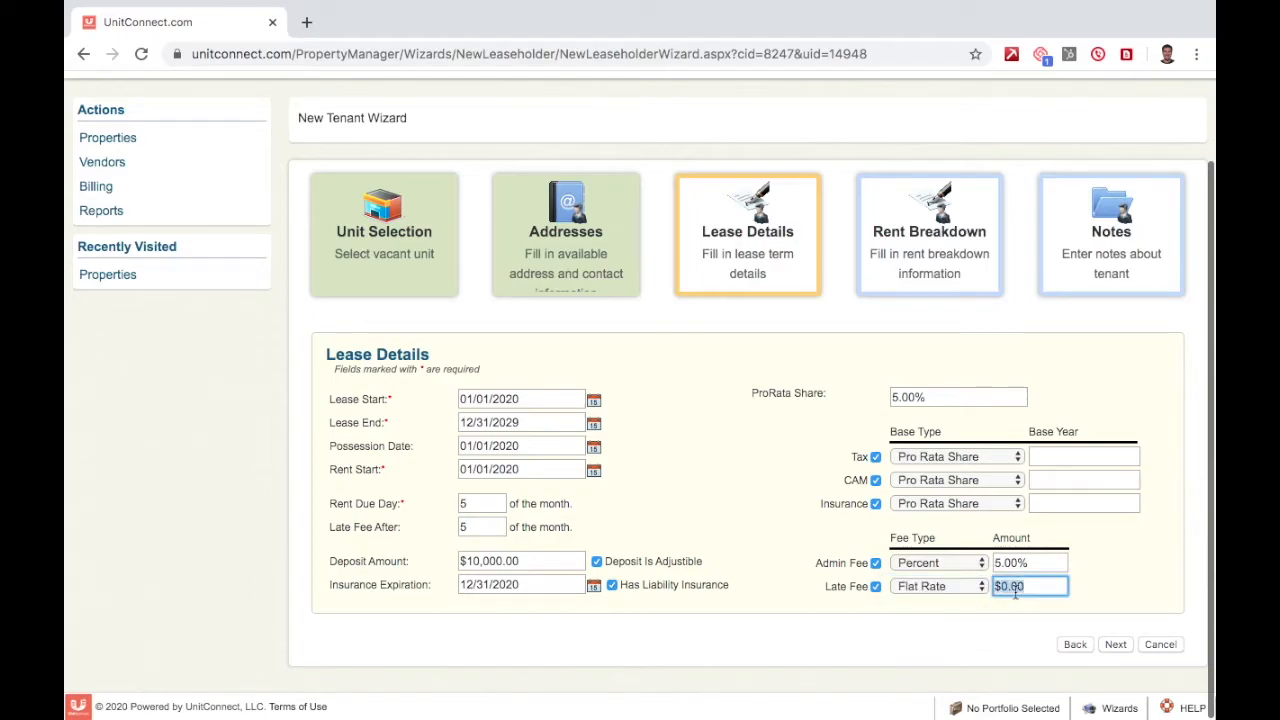
pyautogui.write('500')
pyautogui.press('Tab')
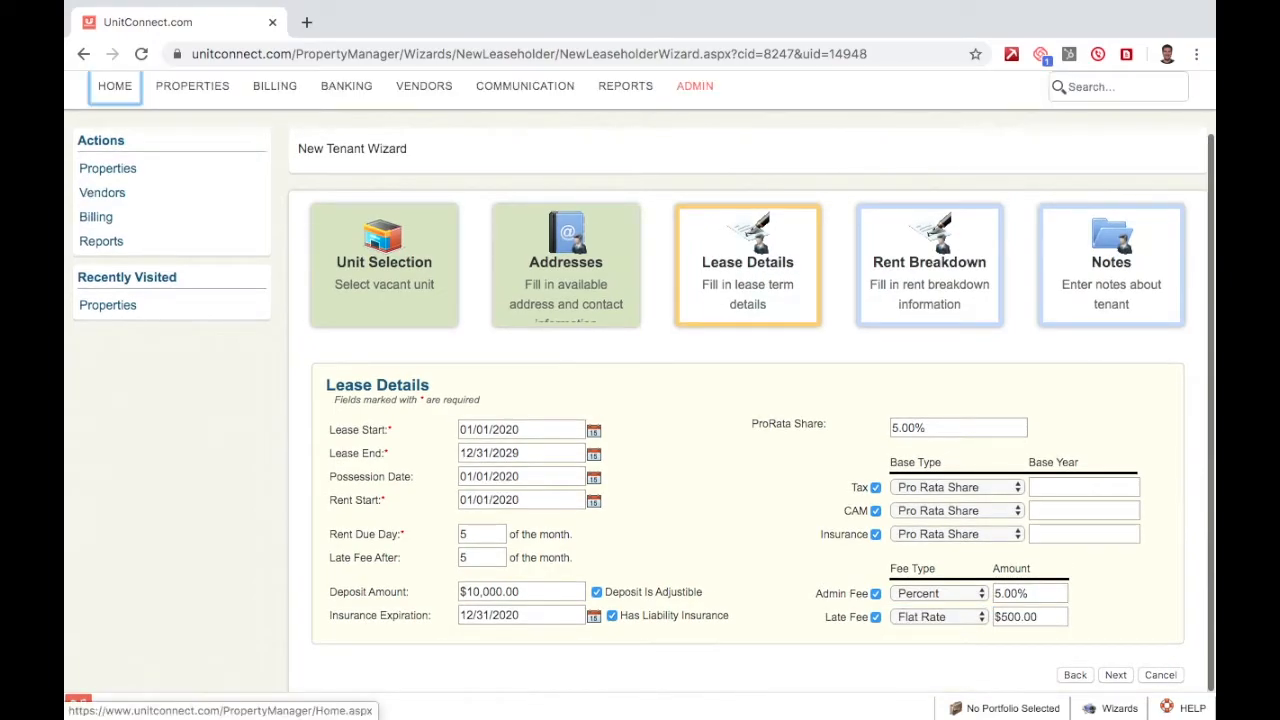
pyautogui.scroll(-1, 1195, 444)
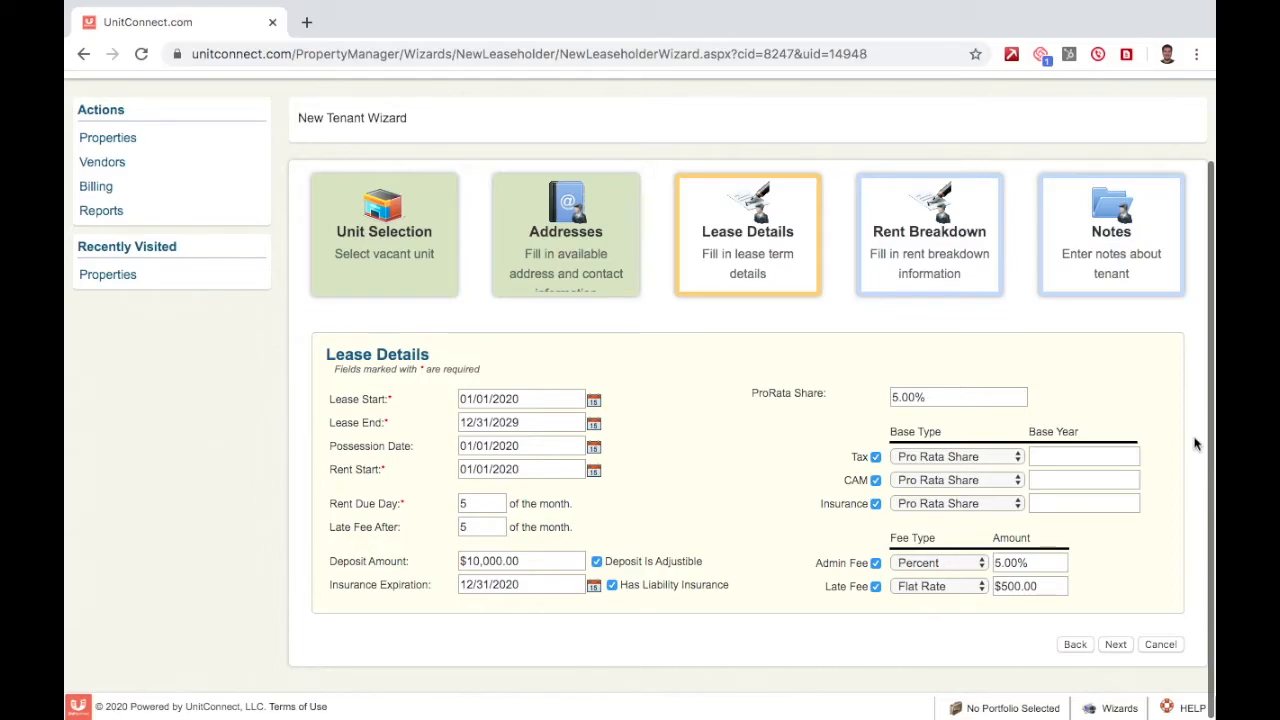
# On the Rent Breakdown step, enter a $10,000.00 starting rent amount.
pyautogui.click(1115, 644)
pyautogui.scroll(3, 1118, 649)
pyautogui.scroll(-1, 1118, 649)
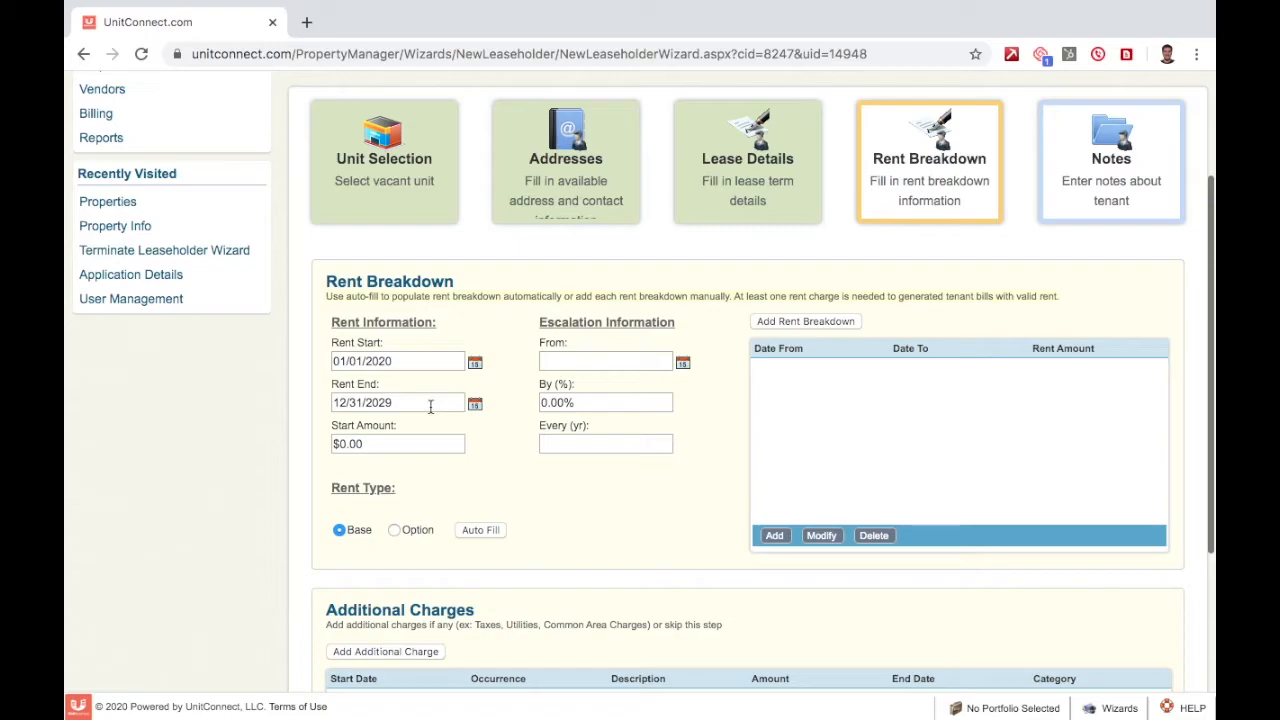
pyautogui.click(386, 444)
pyautogui.write('10,000')
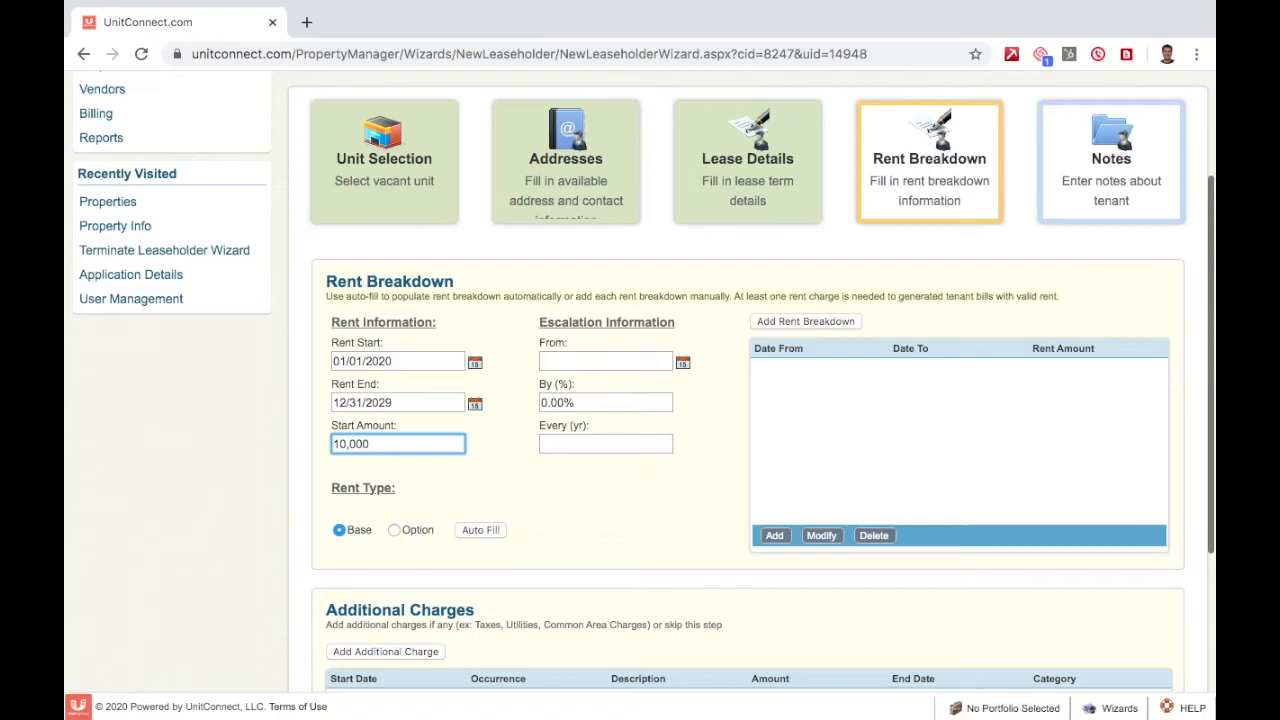
pyautogui.click(418, 473)
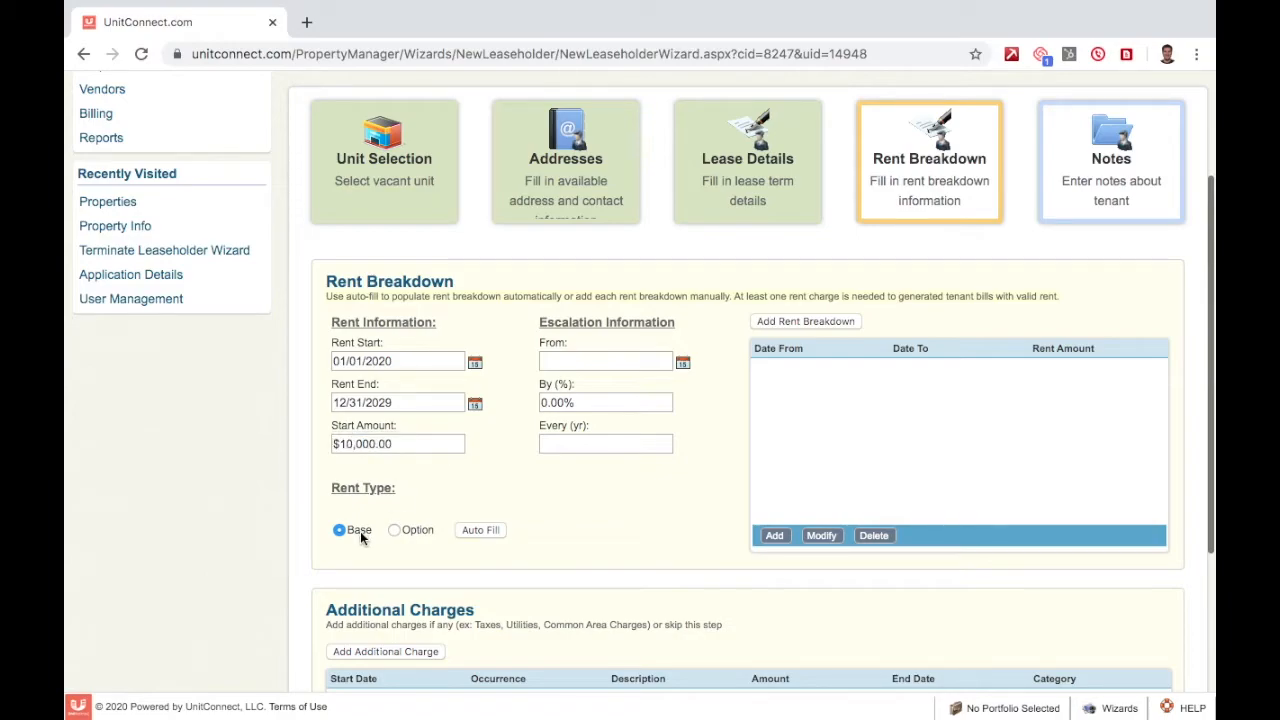
# Set rent escalation from 01/01/2021 by 3.00% every 1 year.
pyautogui.click(684, 364)
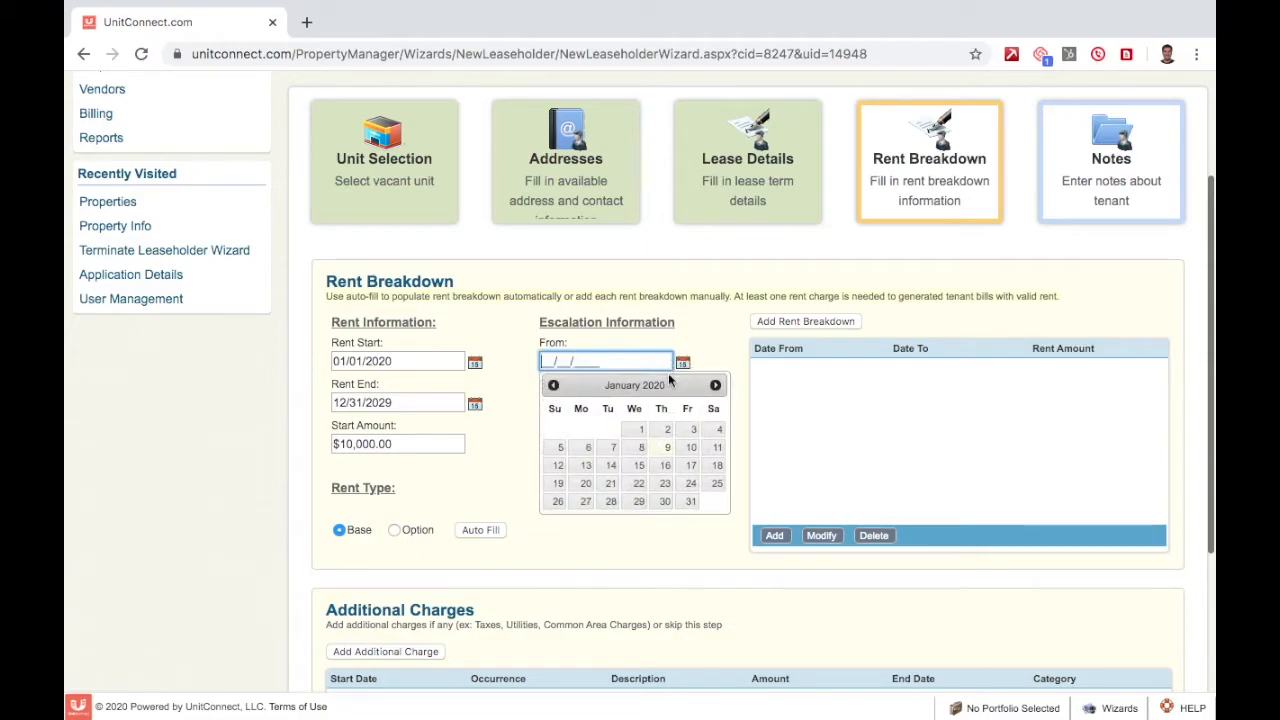
pyautogui.click(638, 430)
pyautogui.click(616, 362)
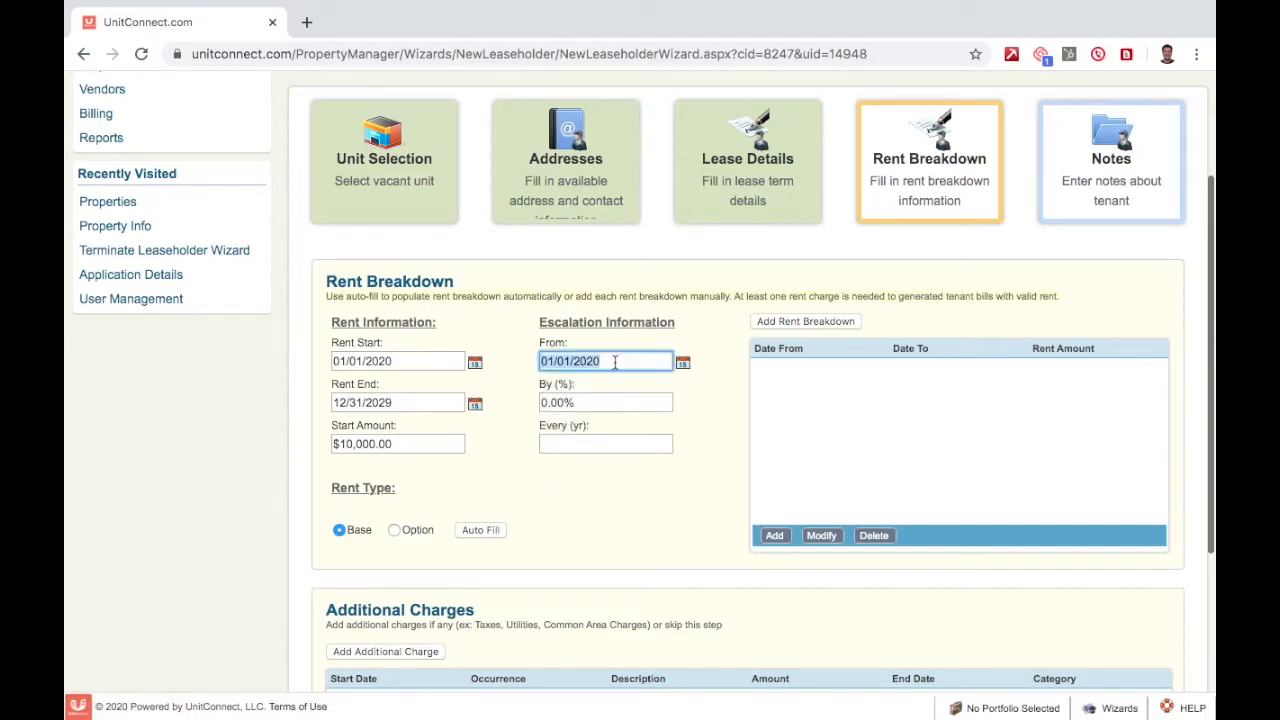
pyautogui.press('BackSpace')
pyautogui.write('1')
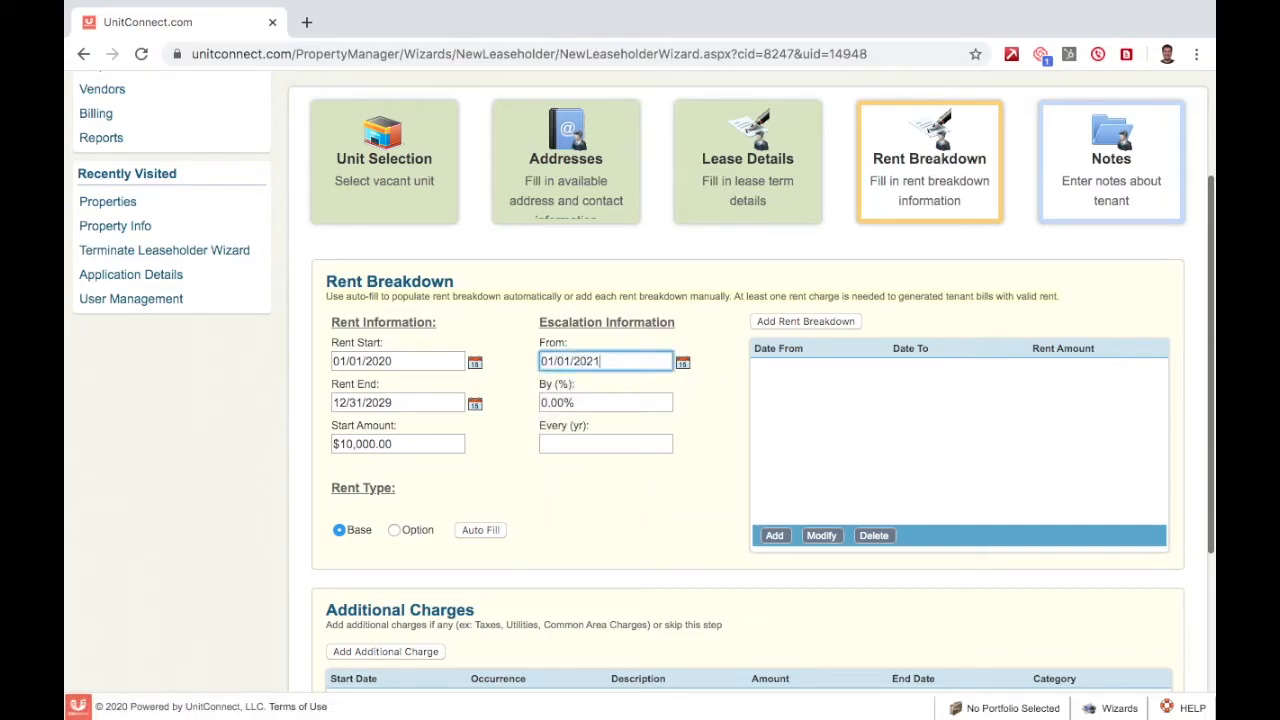
pyautogui.click(634, 401)
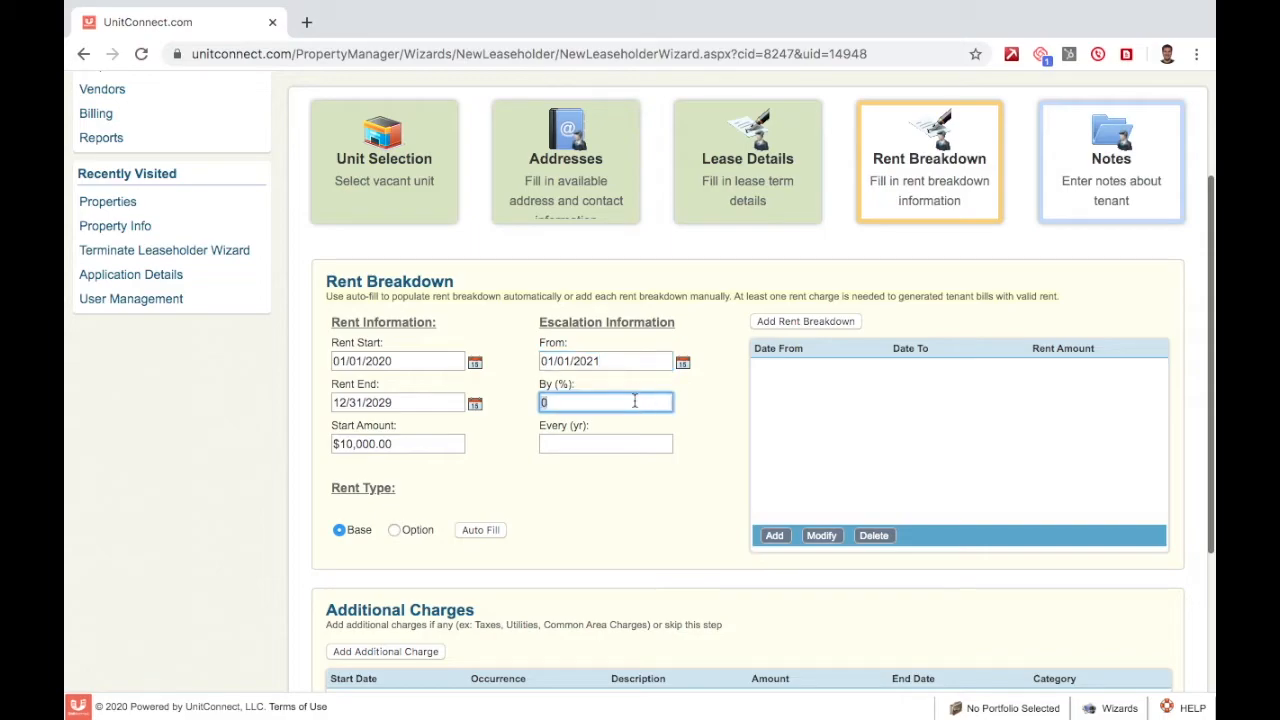
pyautogui.write('3')
pyautogui.press('Tab')
pyautogui.write('1')
pyautogui.click(689, 428)
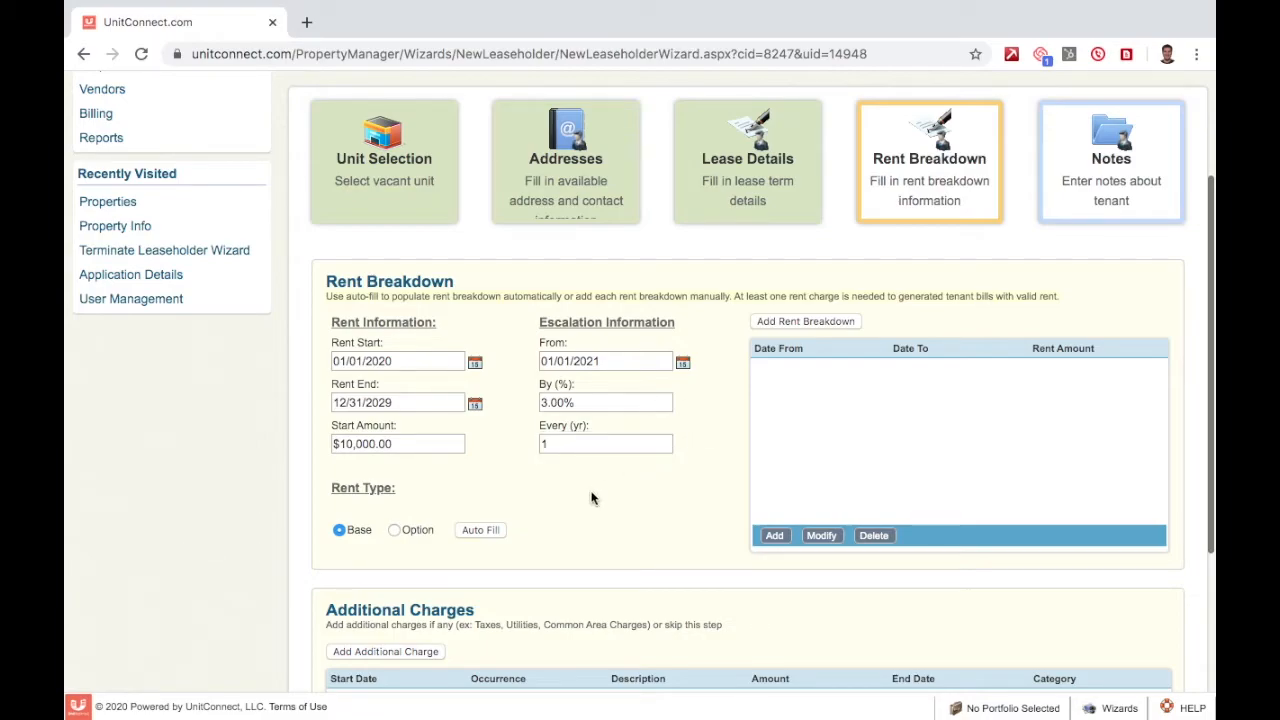
# Auto Fill the rent table with yearly rows from $10,000.00 (2020) to $13,047.73 (2029).
pyautogui.click(481, 531)
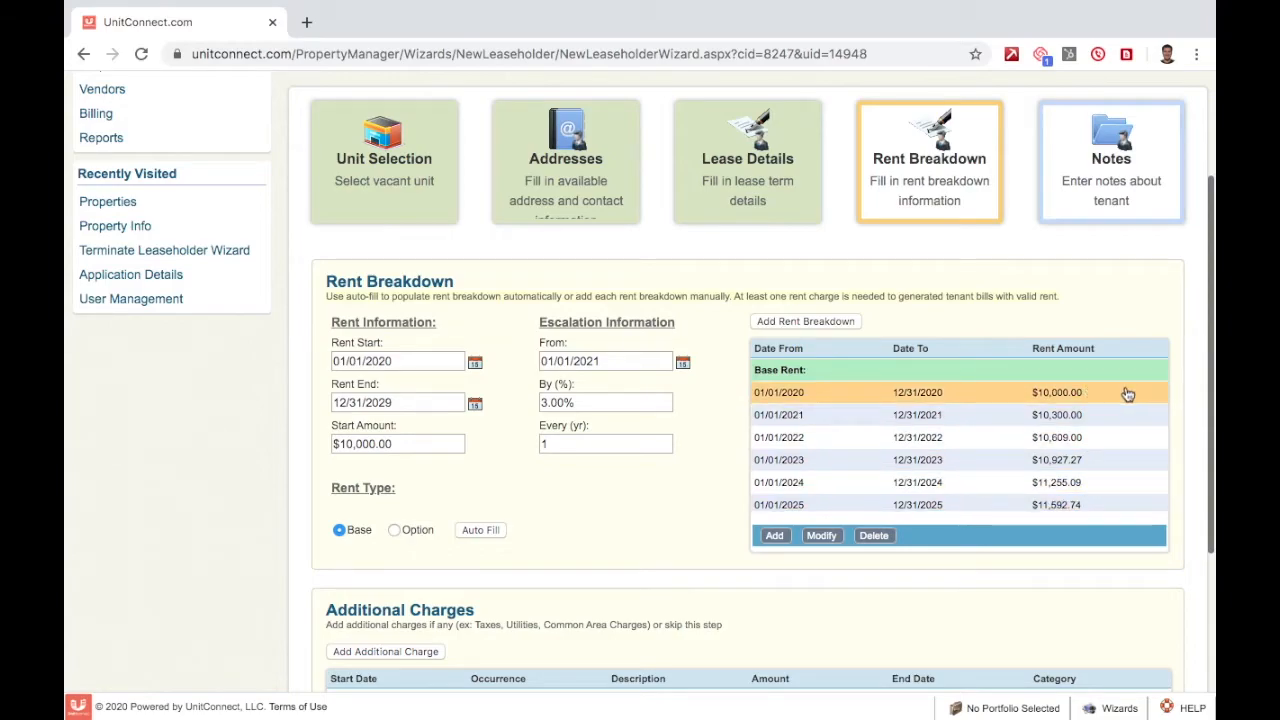
pyautogui.scroll(-1, 1128, 395)
pyautogui.scroll(-1, 1128, 395)
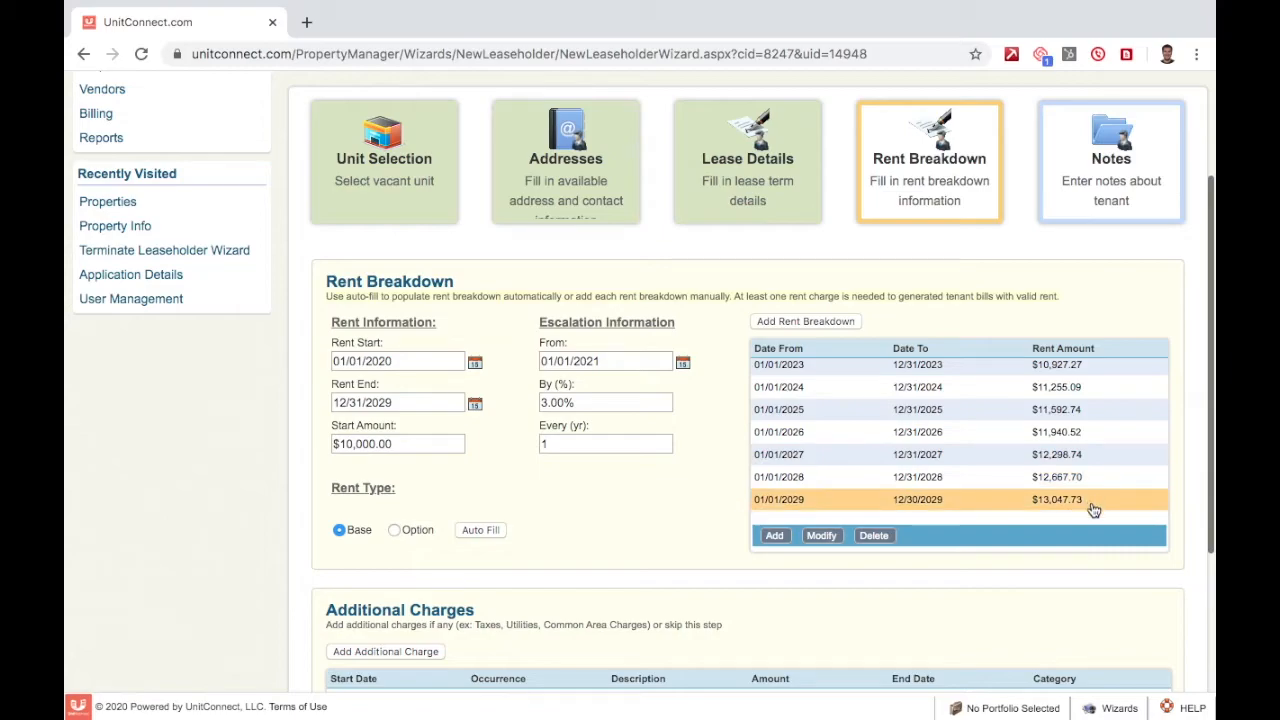
pyautogui.scroll(2, 874, 143)
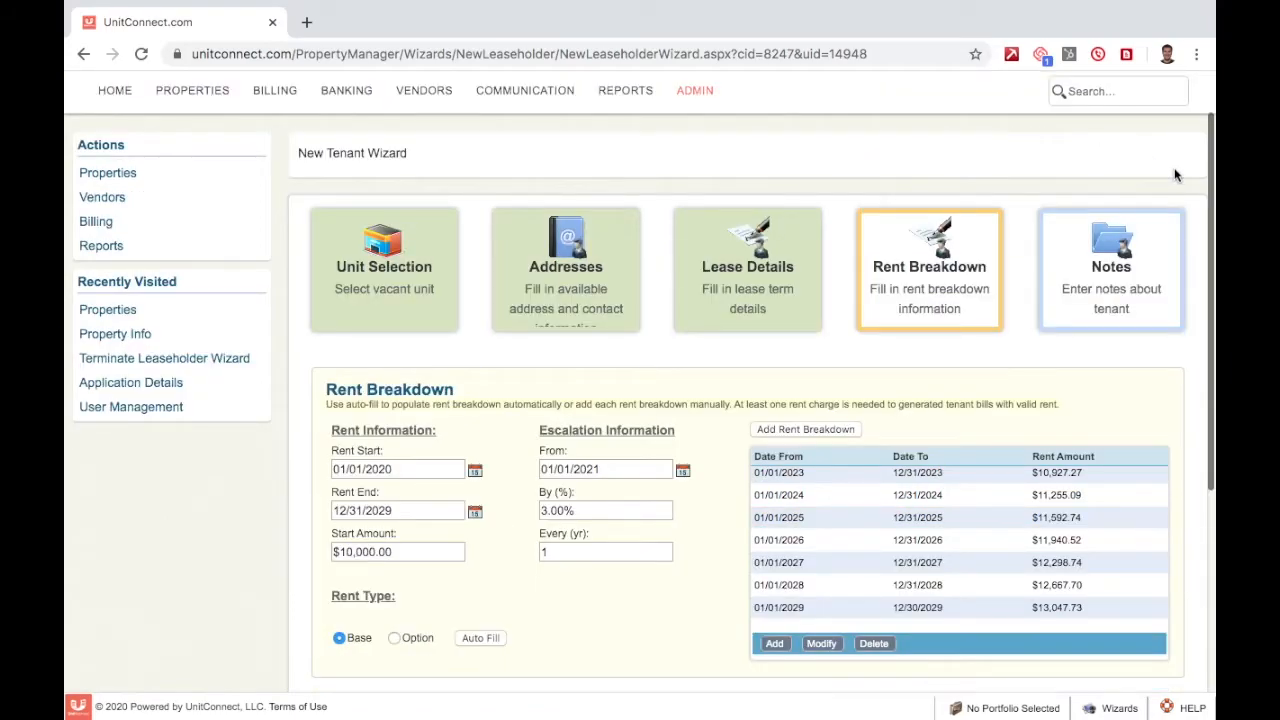
pyautogui.scroll(-6, 1175, 175)
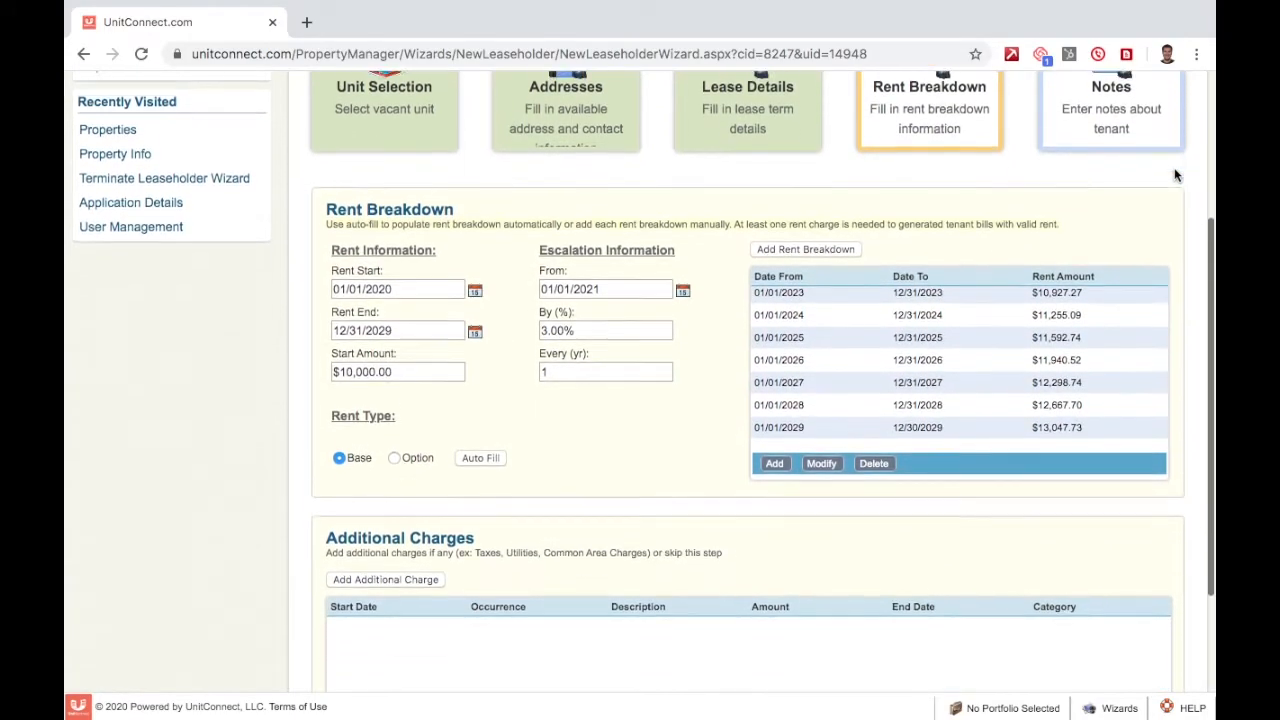
pyautogui.scroll(-2, 1175, 175)
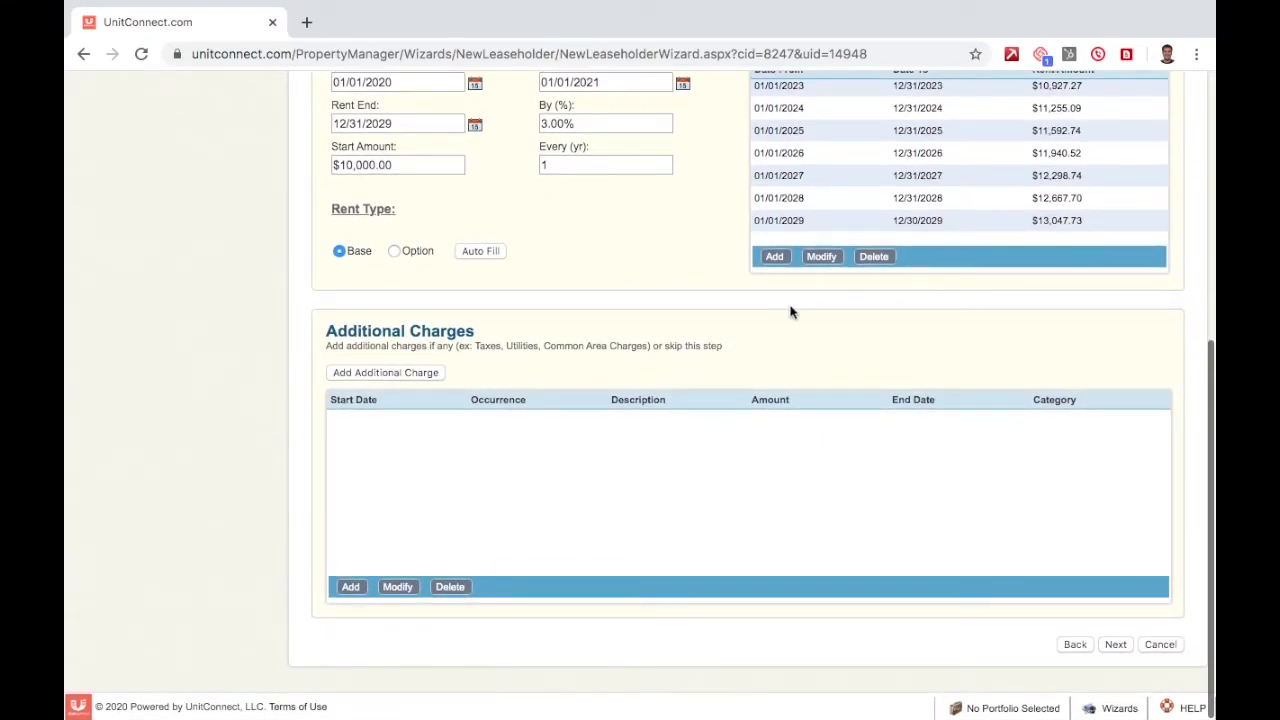
# Add a new additional charge starting 02/01/2020, recurring Monthly.
pyautogui.click(405, 376)
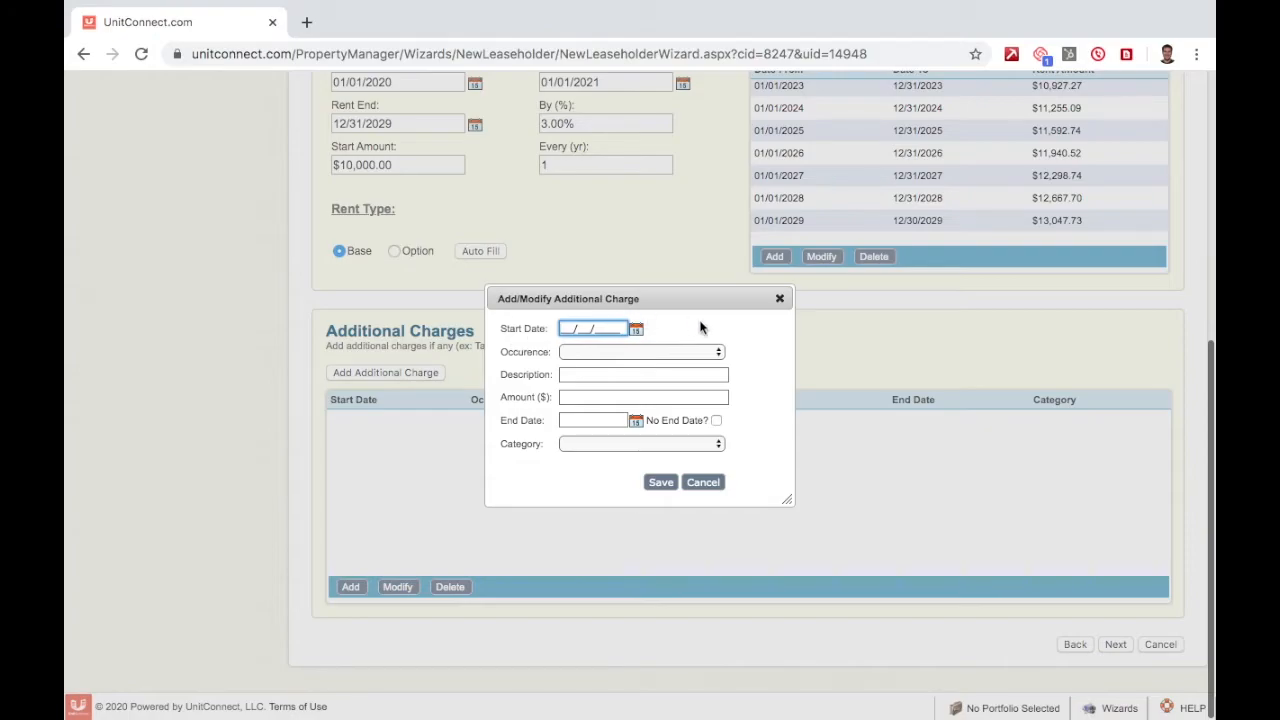
pyautogui.click(636, 332)
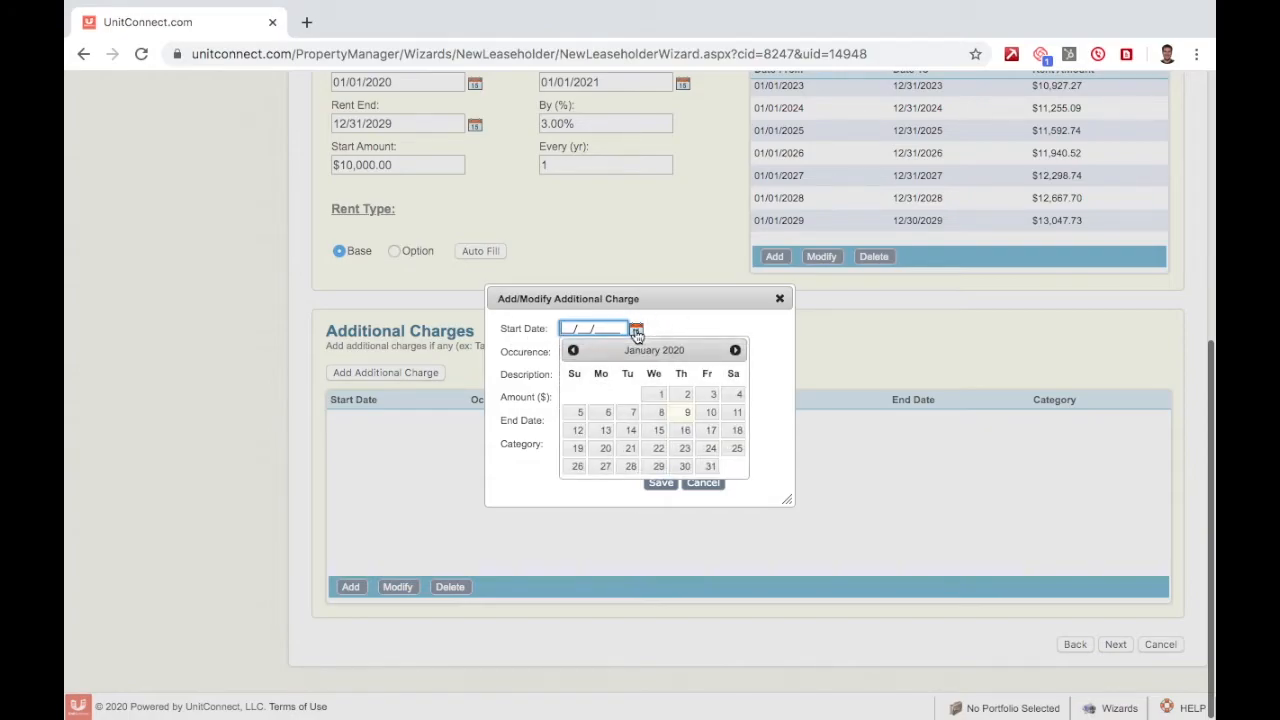
pyautogui.click(735, 350)
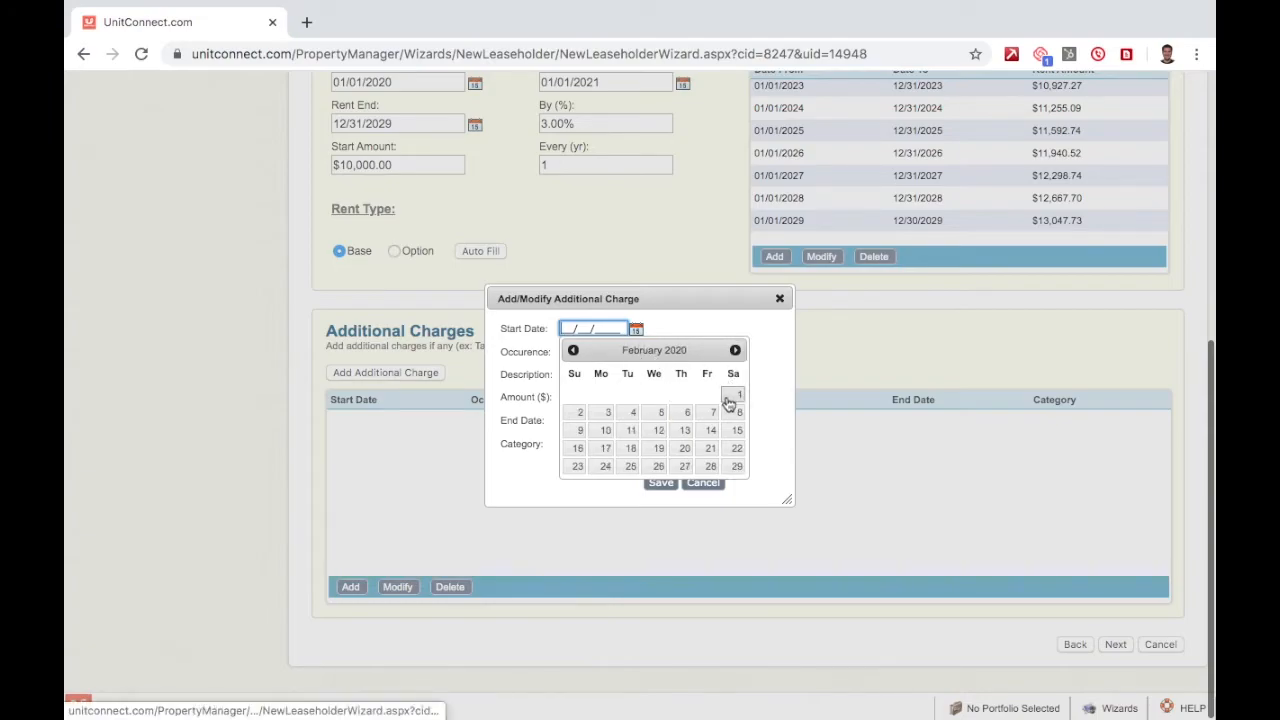
pyautogui.click(731, 398)
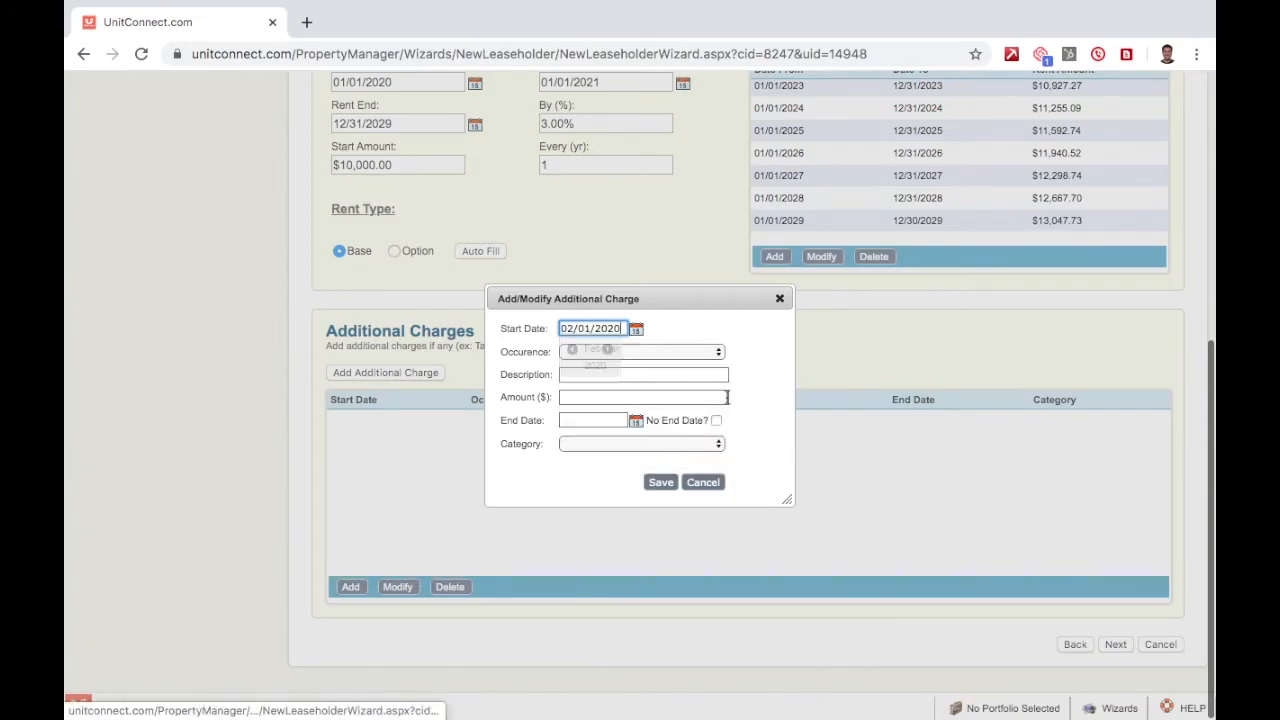
pyautogui.click(656, 352)
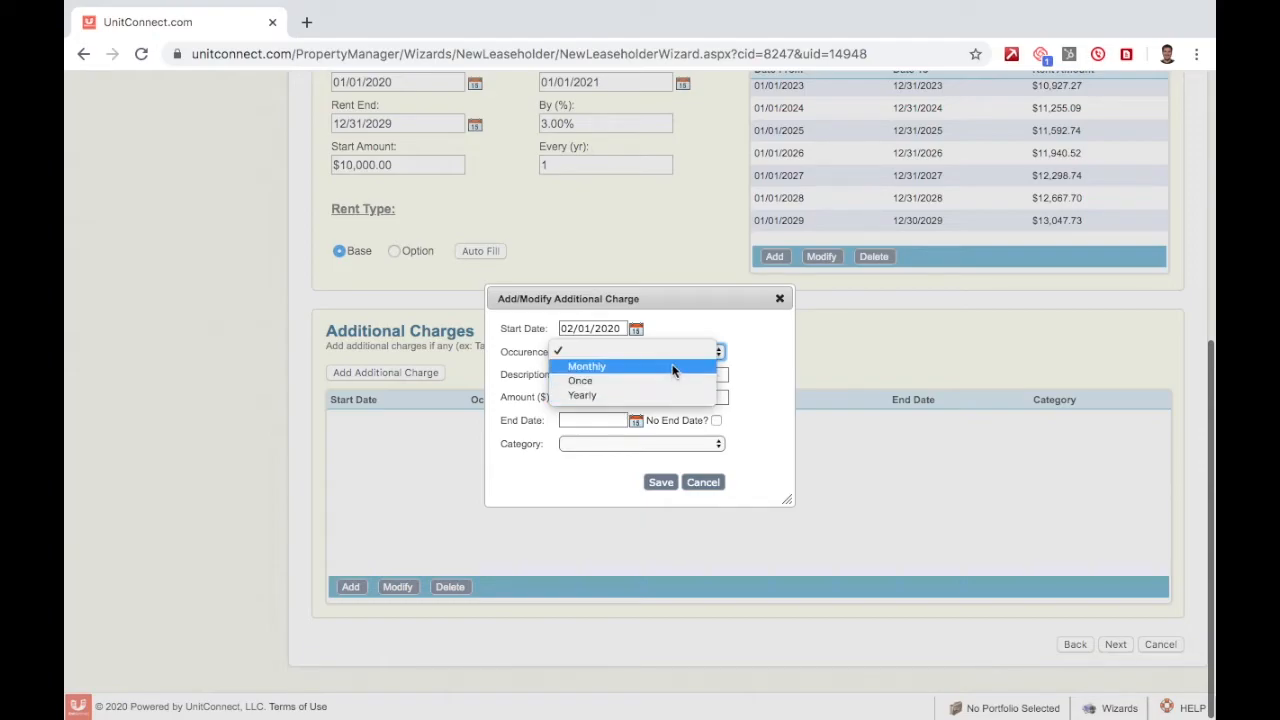
pyautogui.click(673, 368)
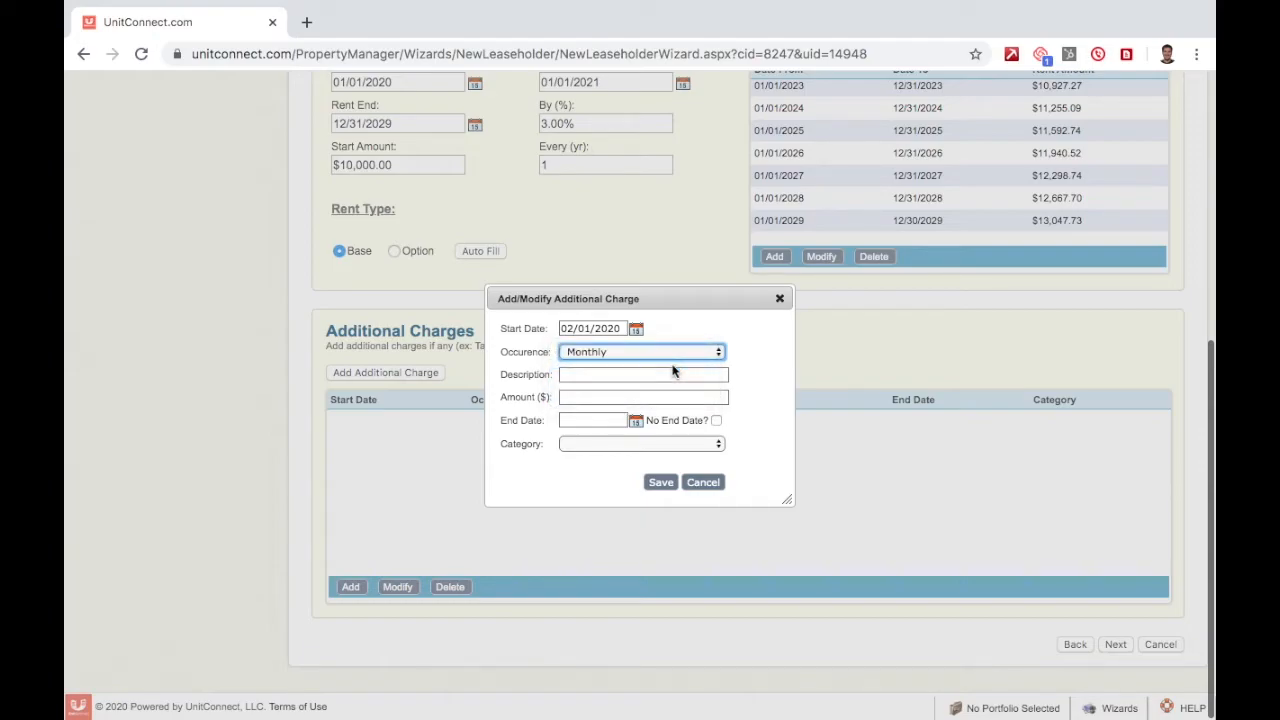
# Describe it as Utility for $200, with no end date, category Utilities - Electric, and save.
pyautogui.click(648, 374)
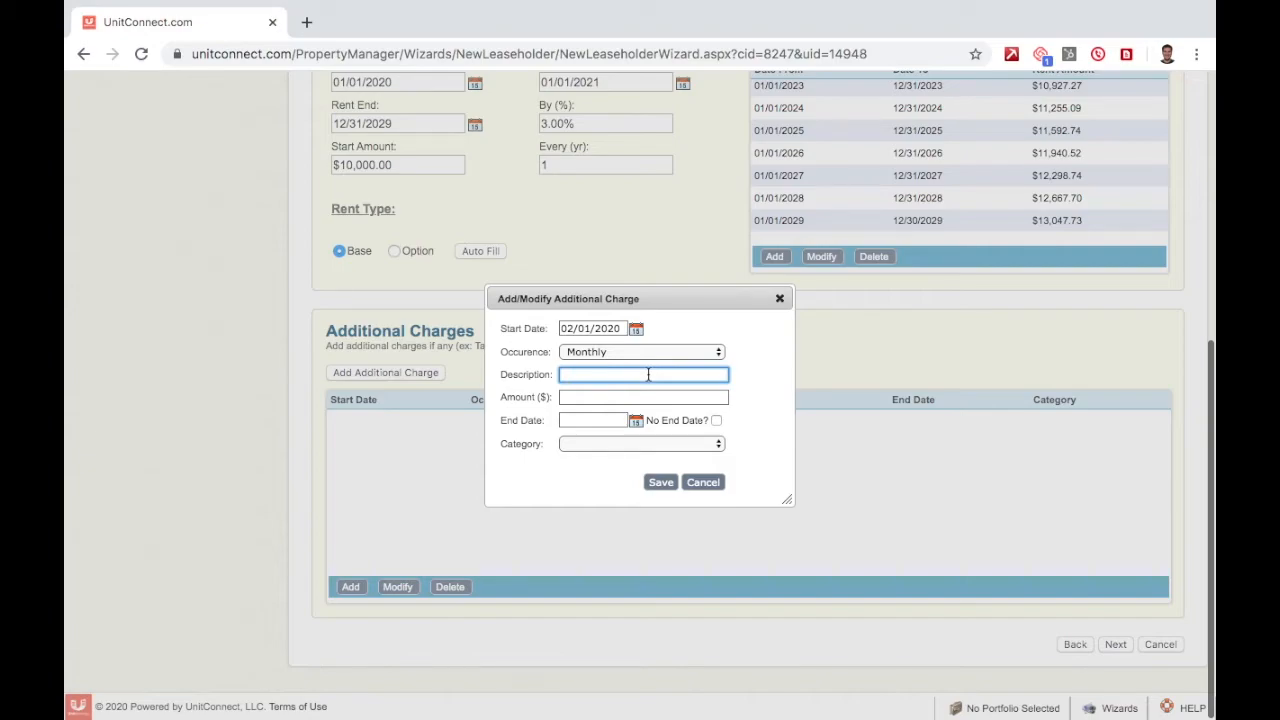
pyautogui.write('Utility')
pyautogui.press('Tab')
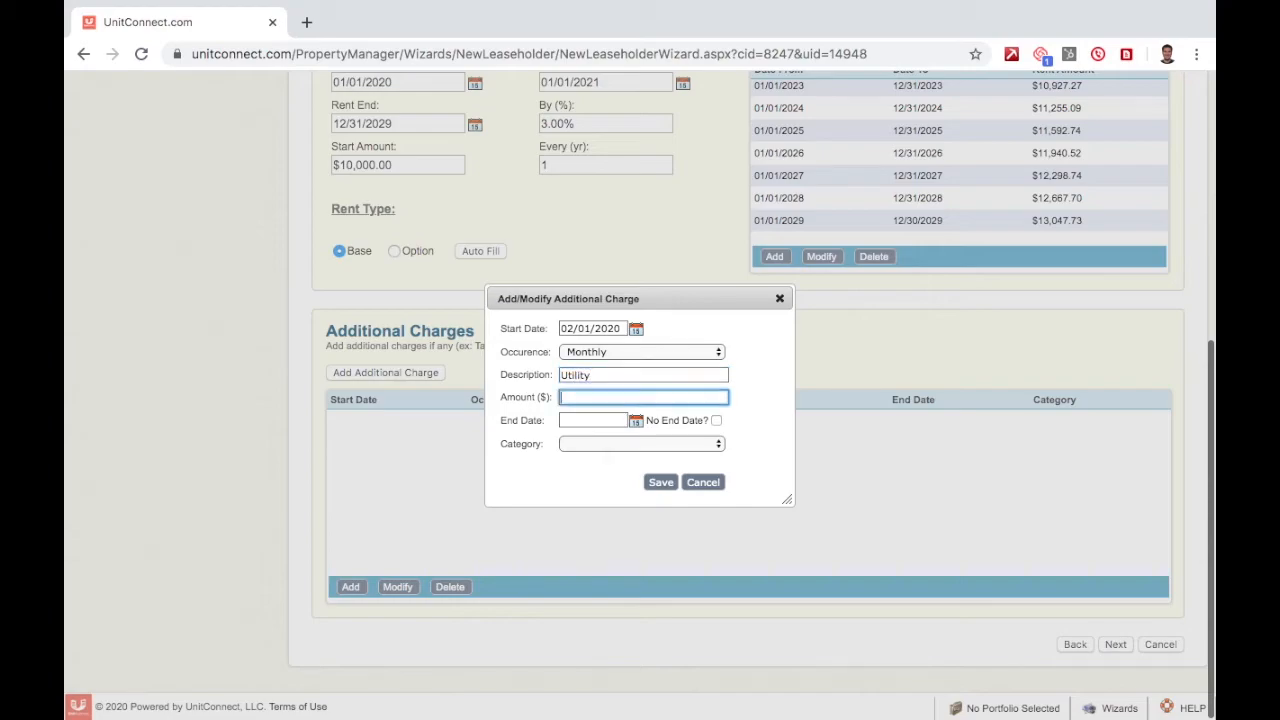
pyautogui.write('200')
pyautogui.press('Tab')
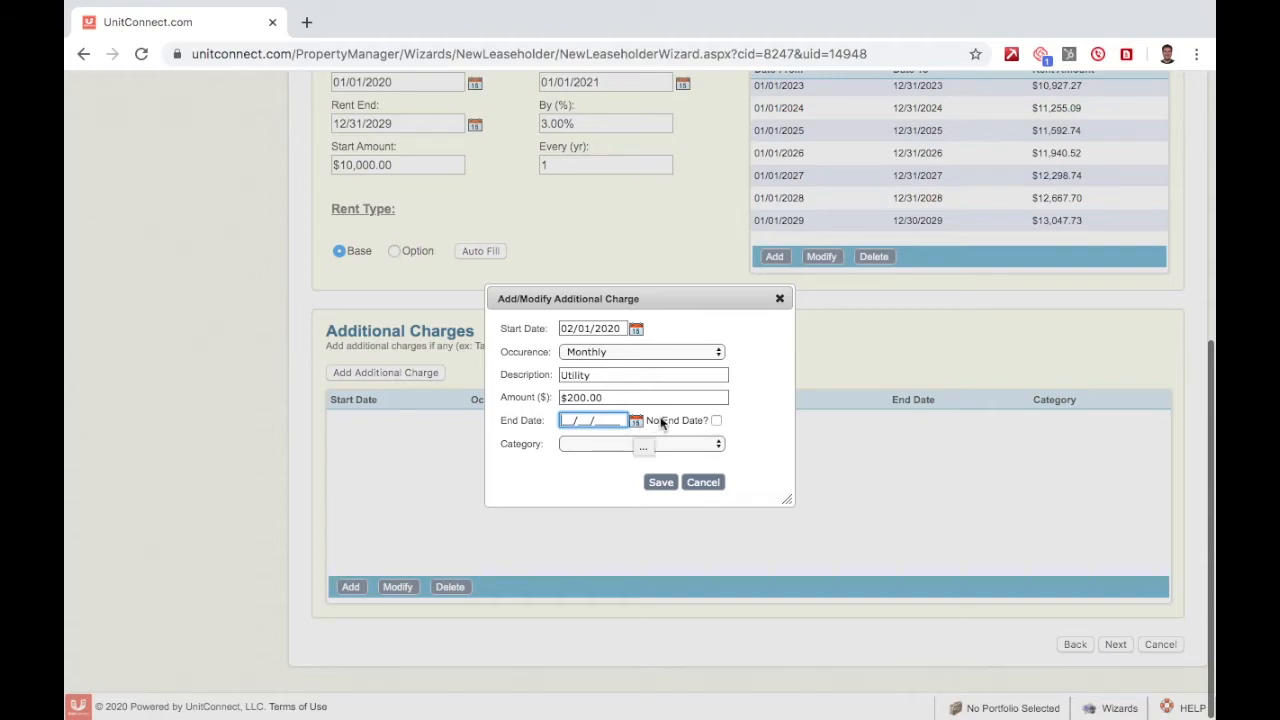
pyautogui.click(716, 421)
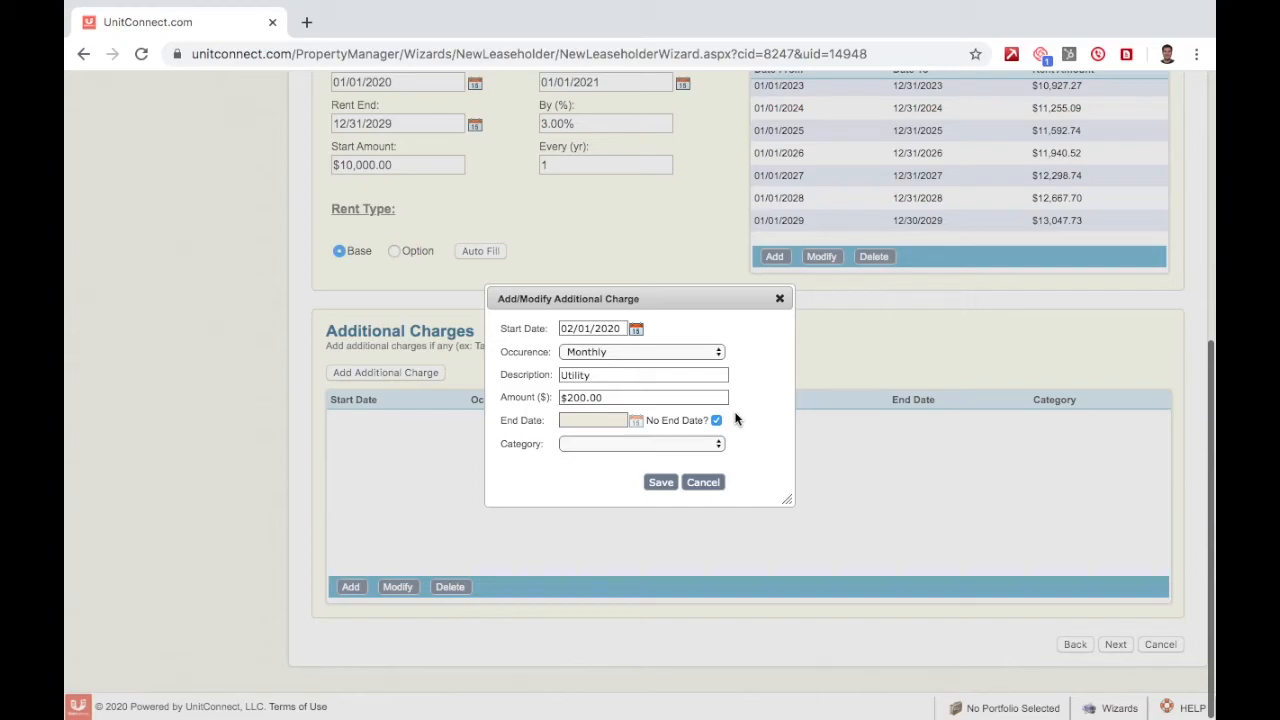
pyautogui.click(713, 443)
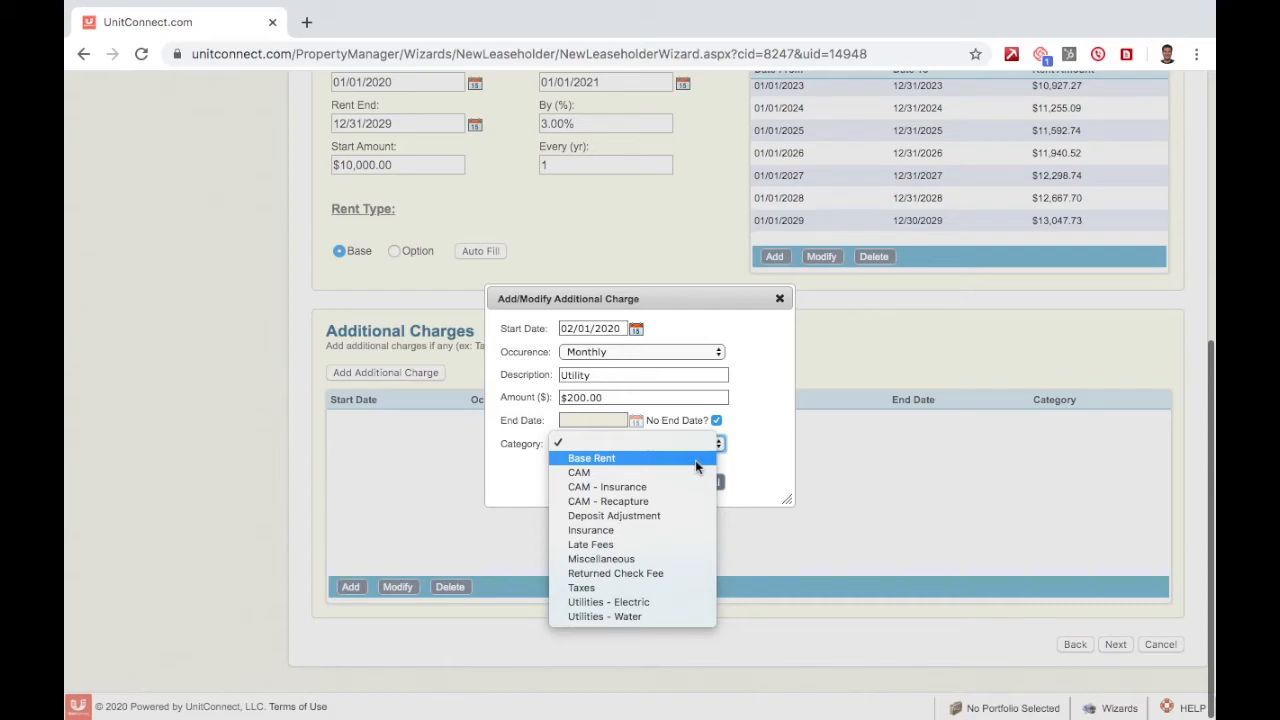
pyautogui.click(675, 601)
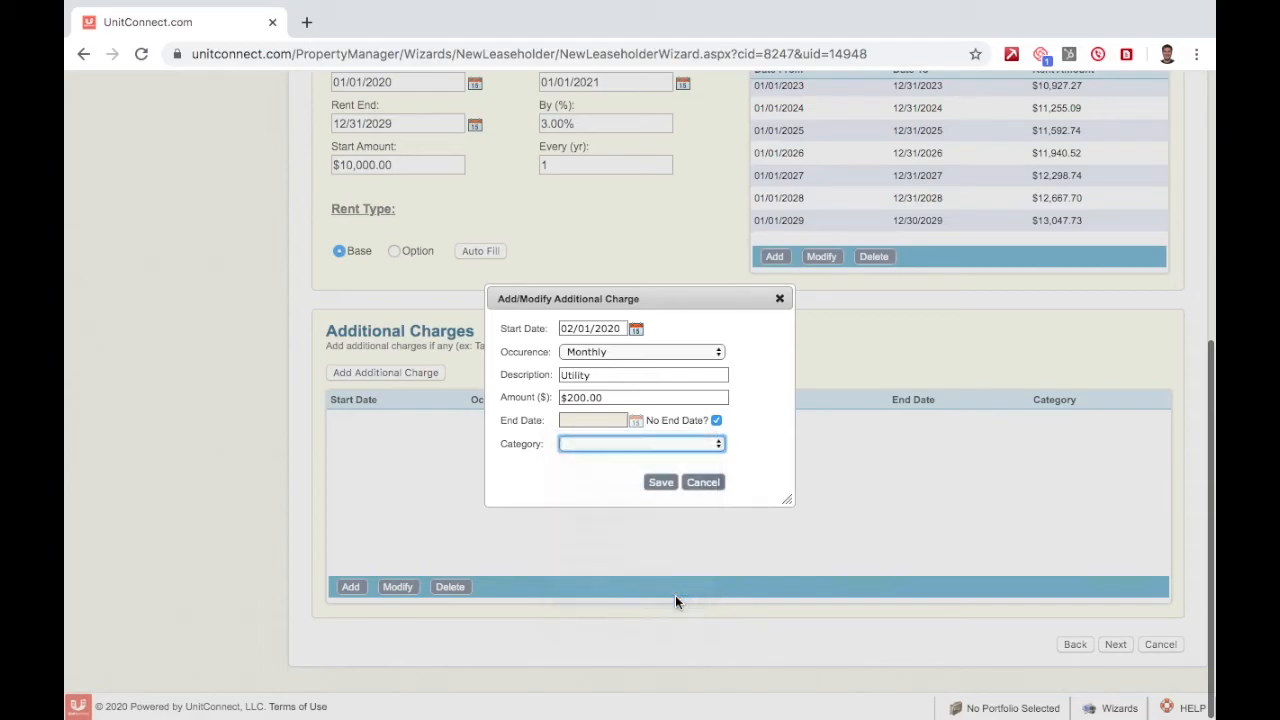
pyautogui.click(661, 485)
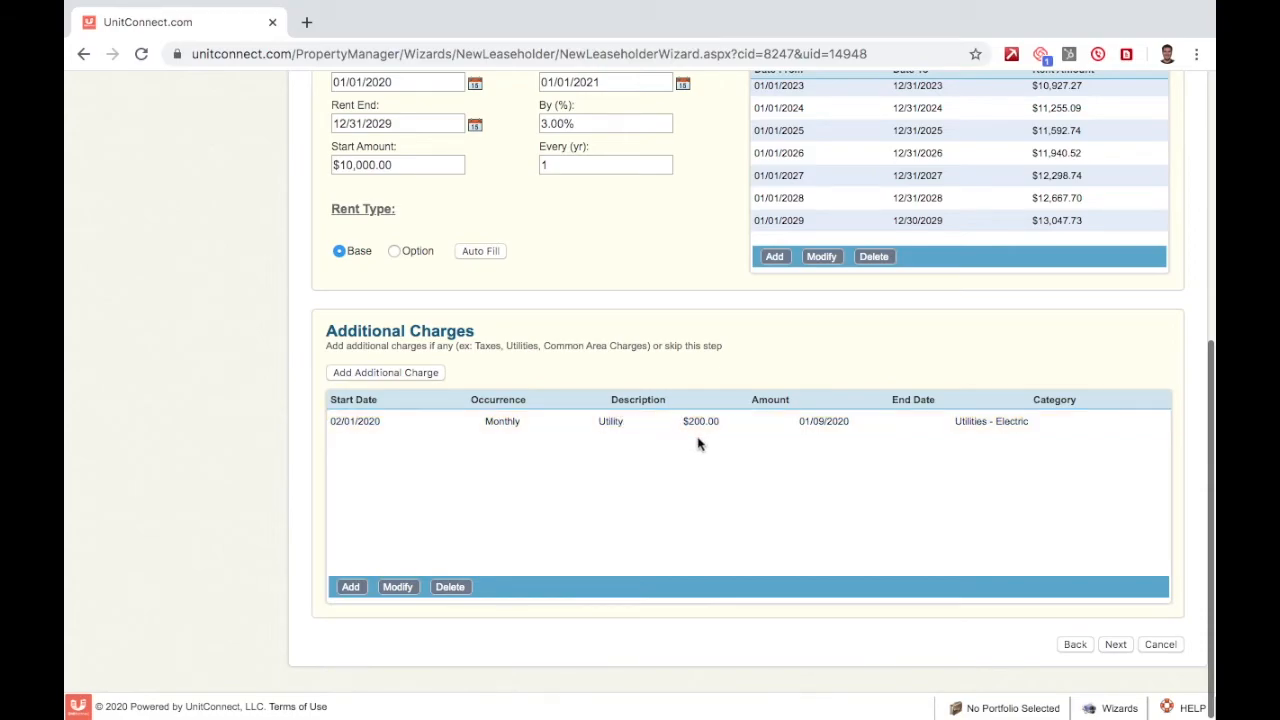
pyautogui.click(629, 421)
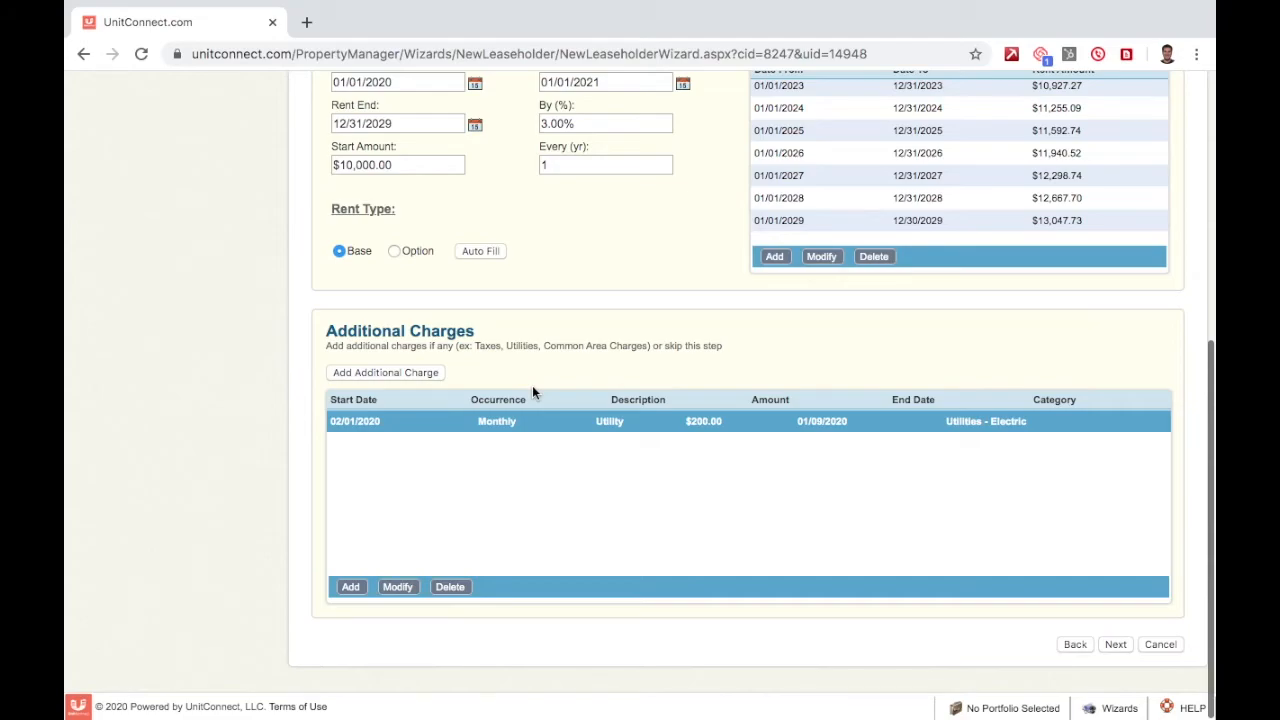
pyautogui.click(409, 587)
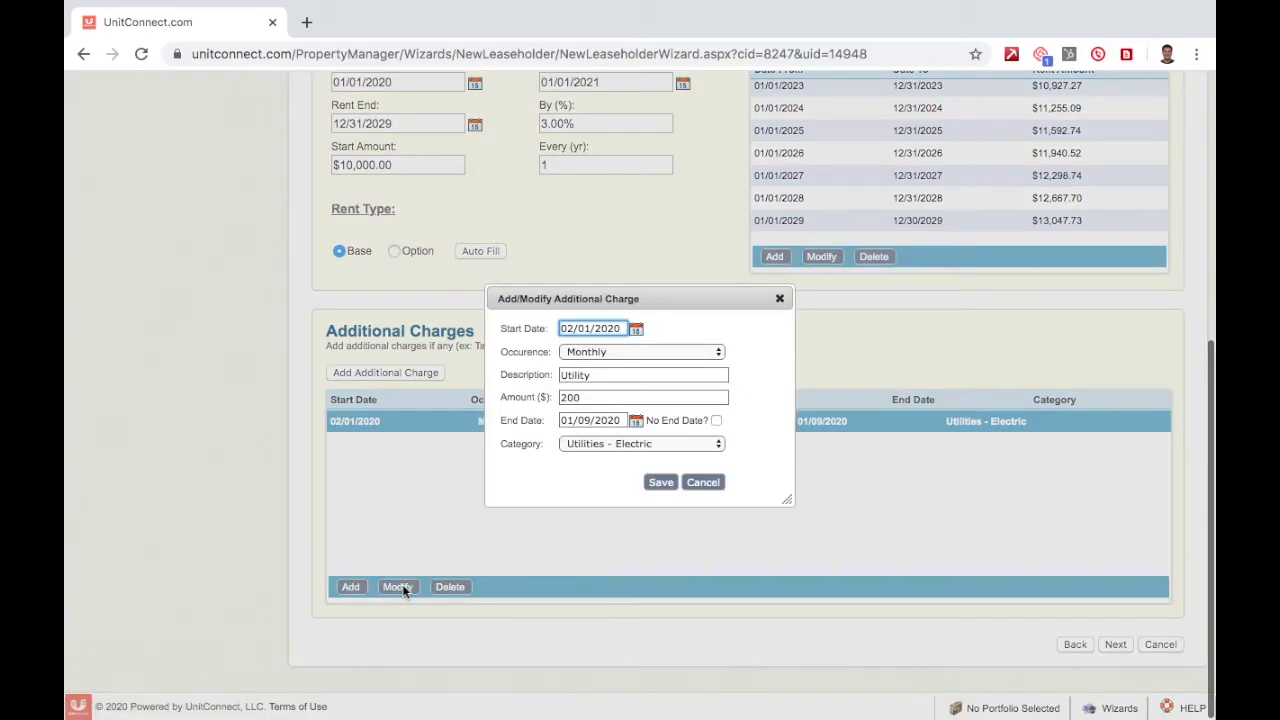
pyautogui.click(716, 421)
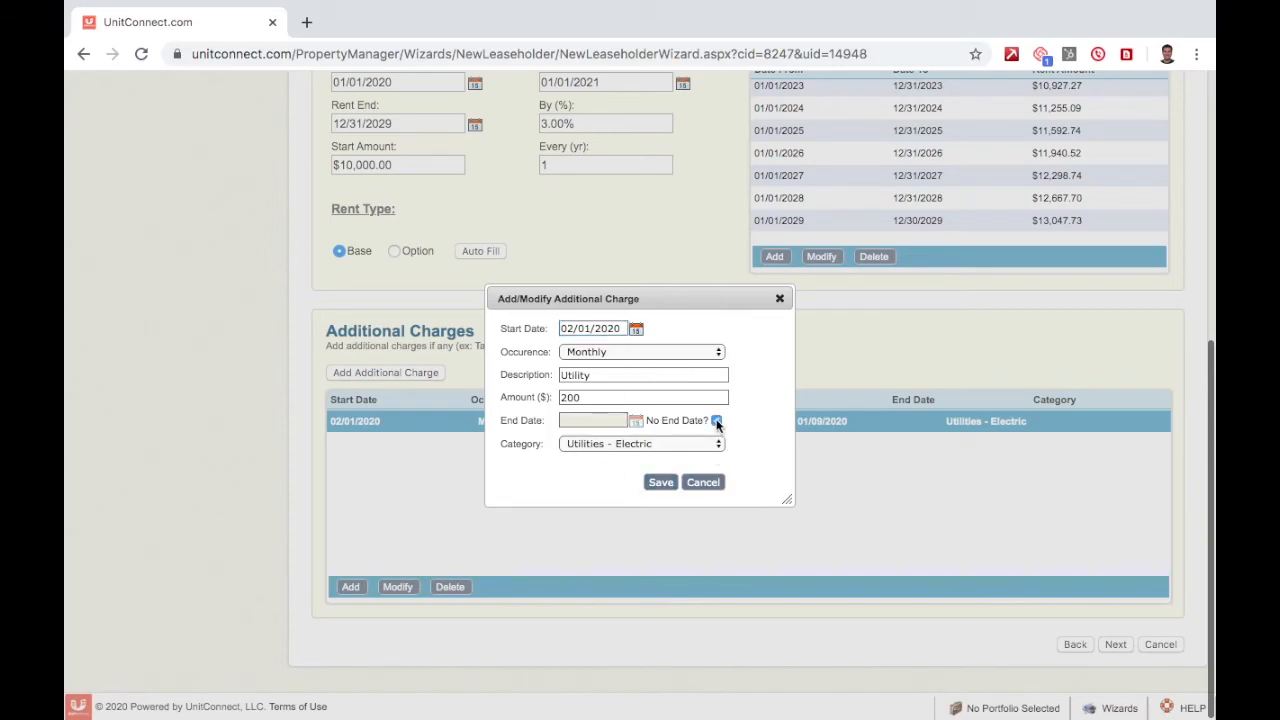
pyautogui.click(661, 483)
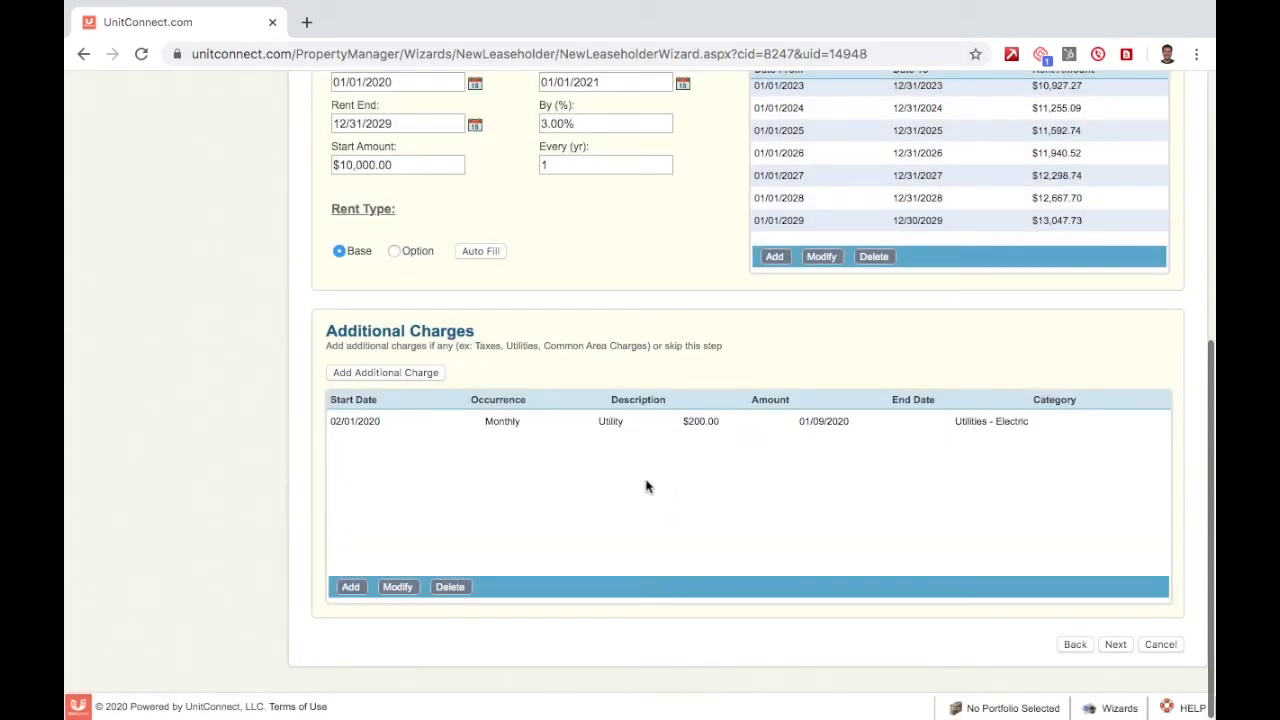
pyautogui.click(558, 432)
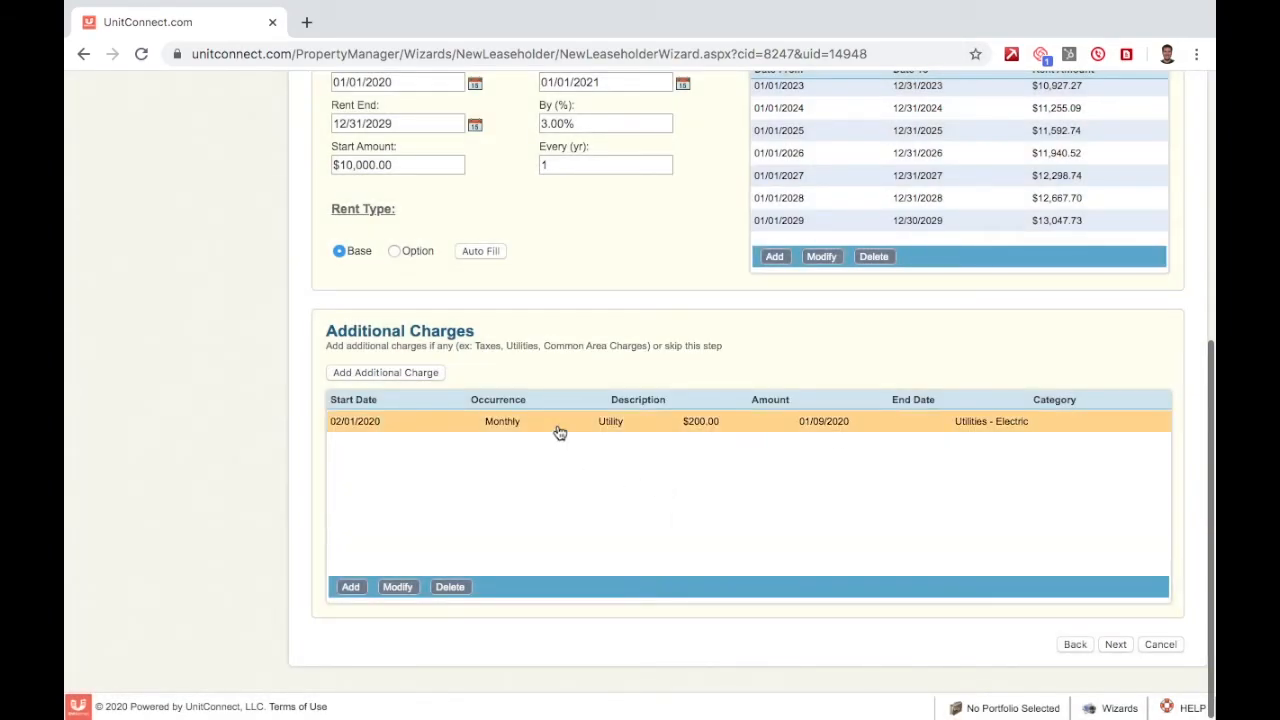
pyautogui.click(560, 432)
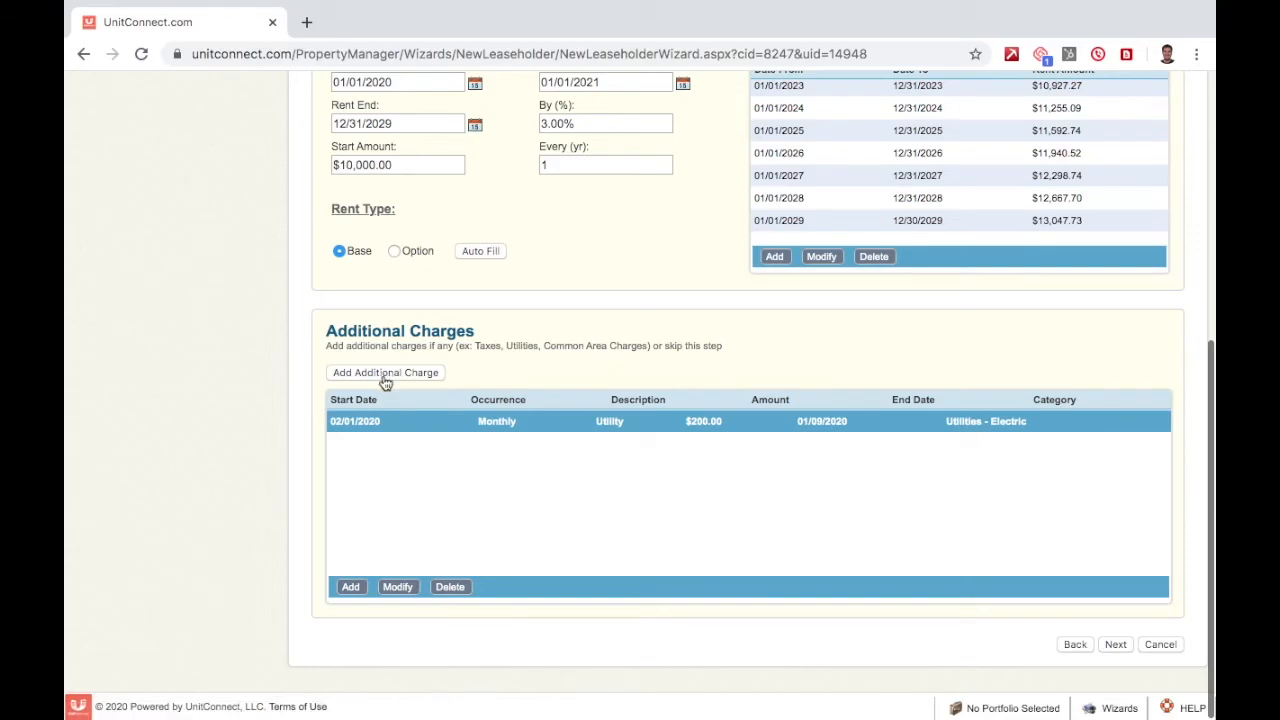
pyautogui.click(350, 587)
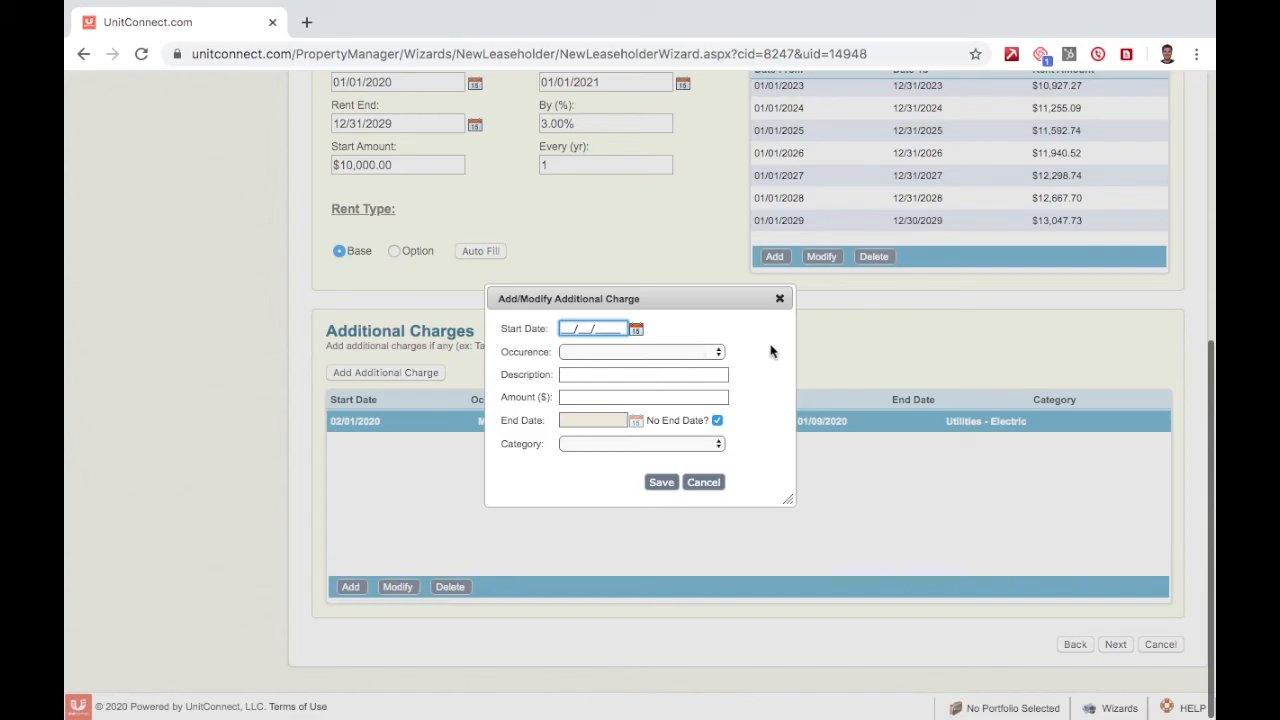
pyautogui.click(780, 298)
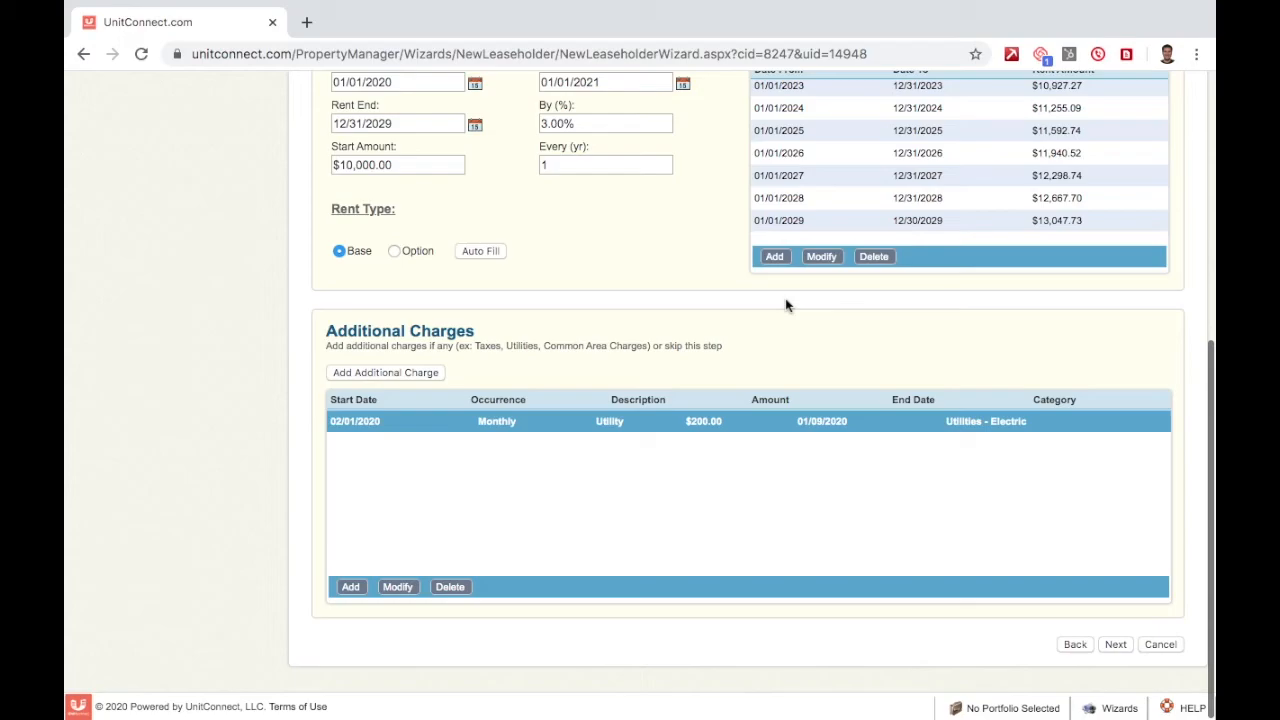
# Move past the Notes step and confirm finishing the Bills' Automotive tenant wizard.
pyautogui.click(1116, 645)
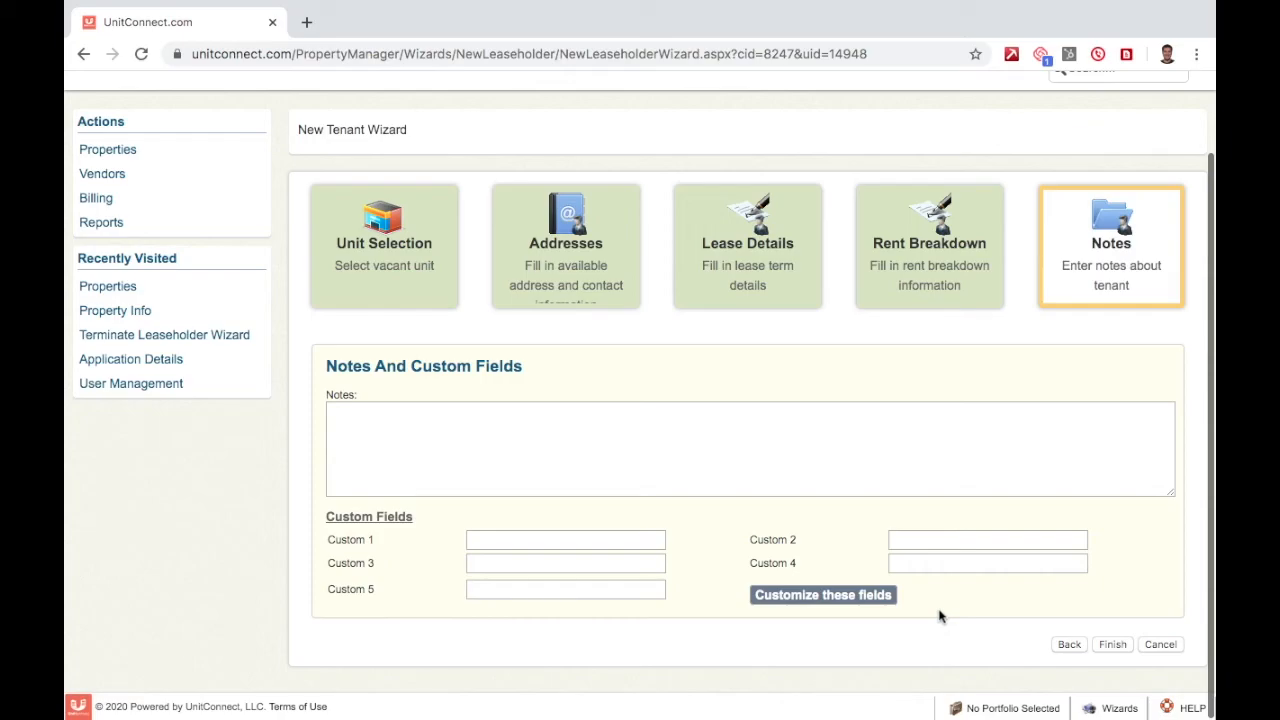
pyautogui.click(1113, 645)
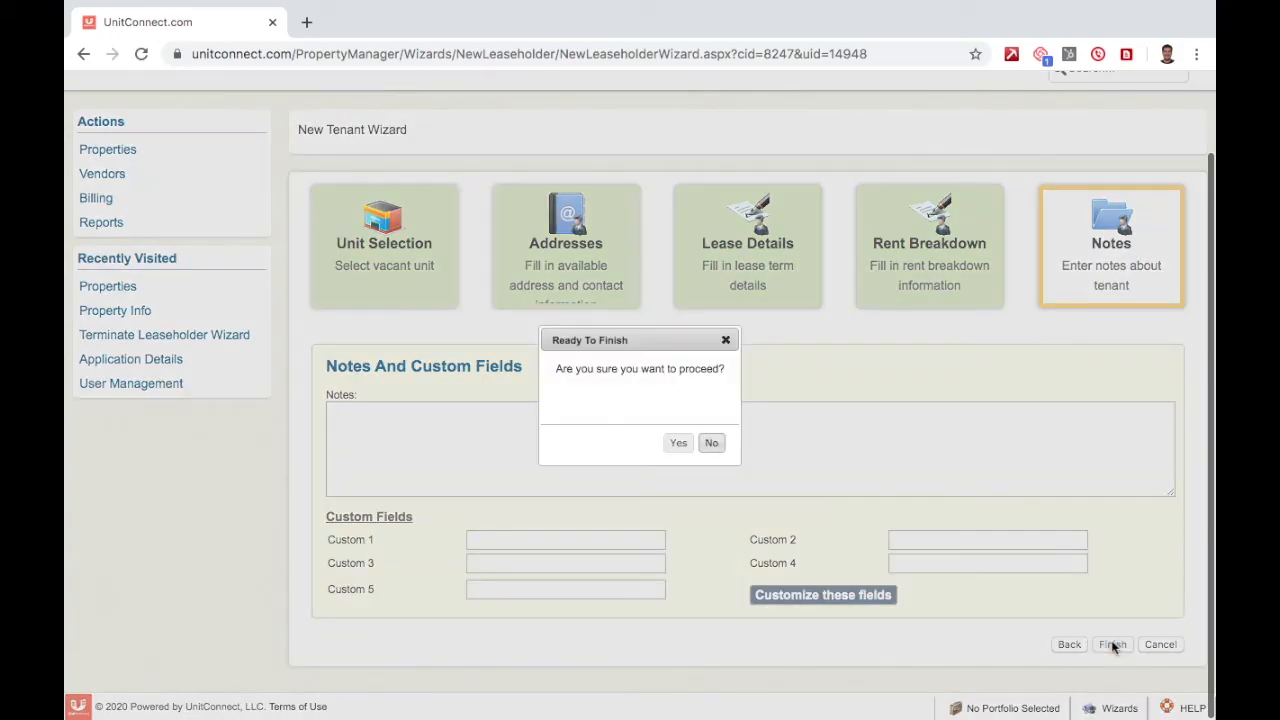
pyautogui.click(679, 446)
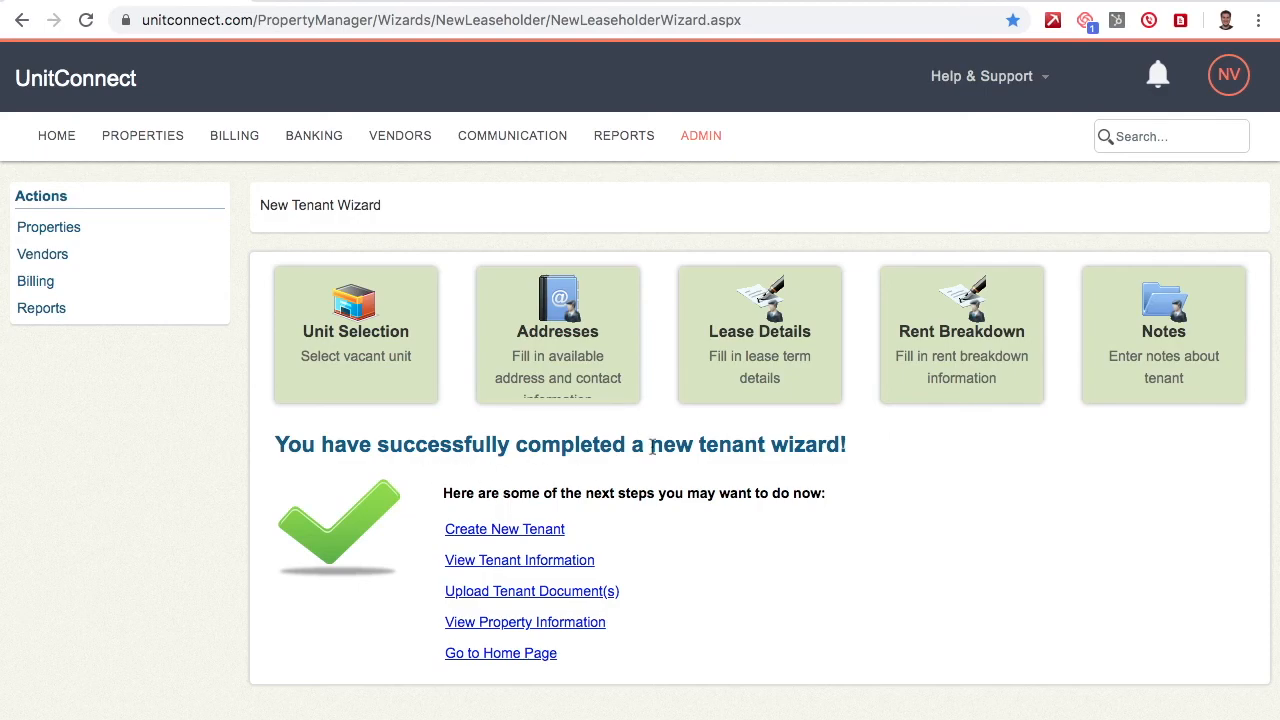
# Select the success heading text on the completion page, then clear the selection.
pyautogui.click(864, 451)
pyautogui.tripleClick(864, 451)
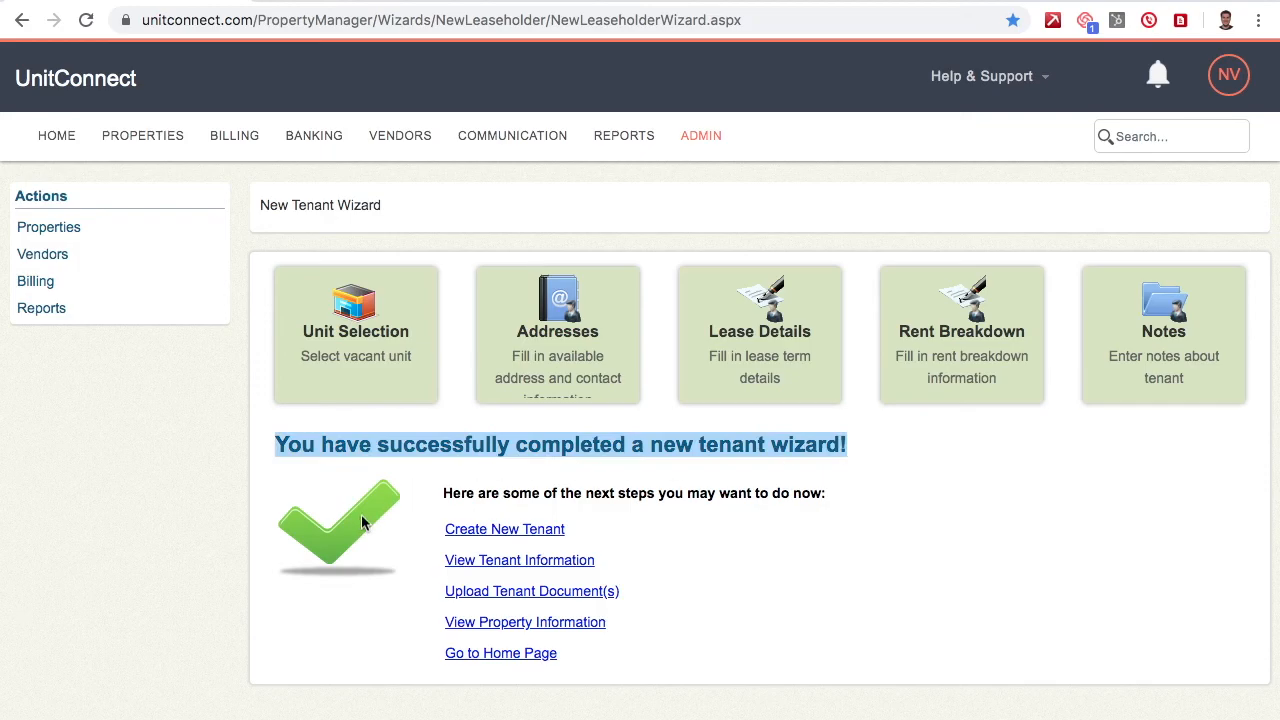
pyautogui.click(981, 463)
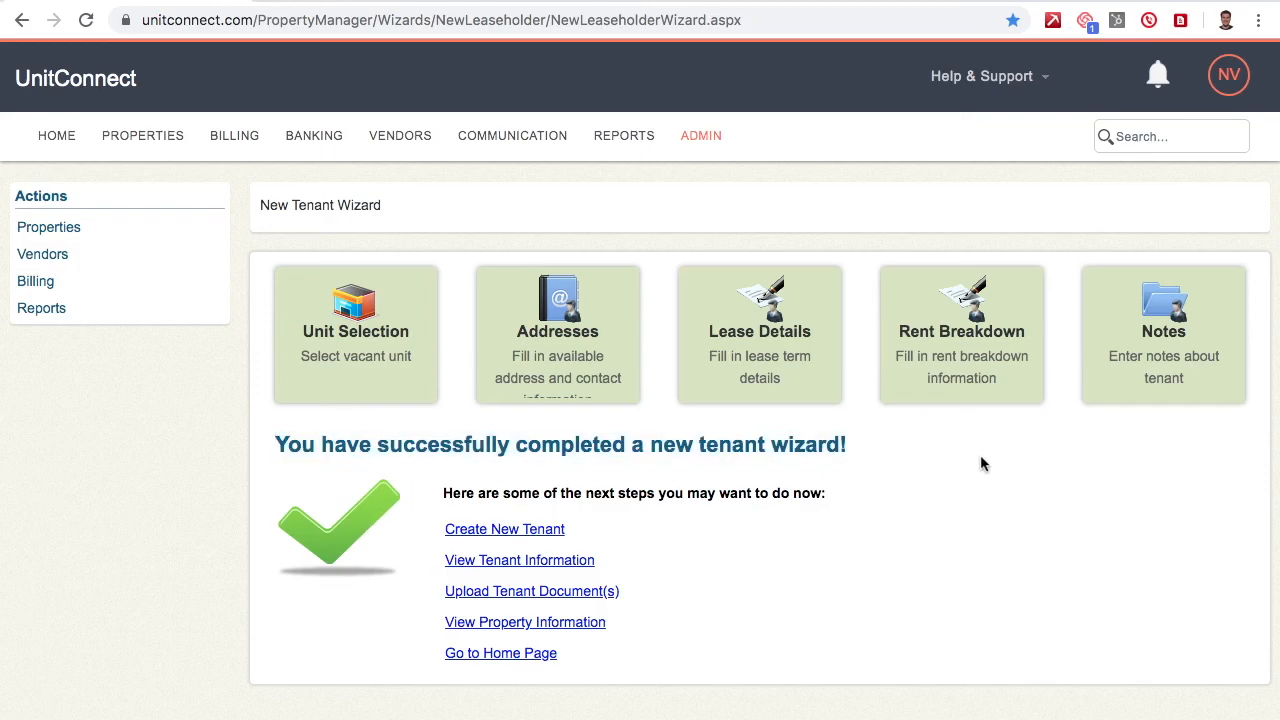